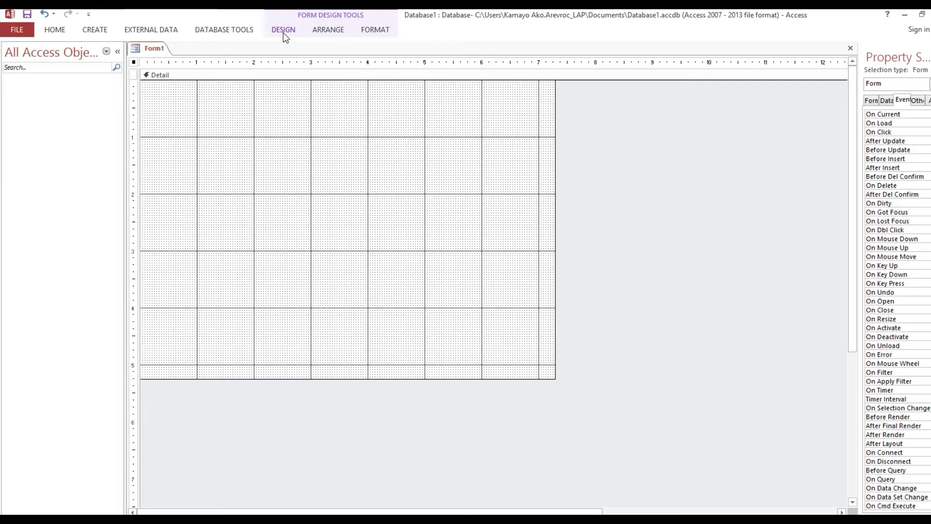
# Add a label reading 'Welcome to Kamayo Ako Solutions' near the top of the form
pyautogui.click(283, 31)
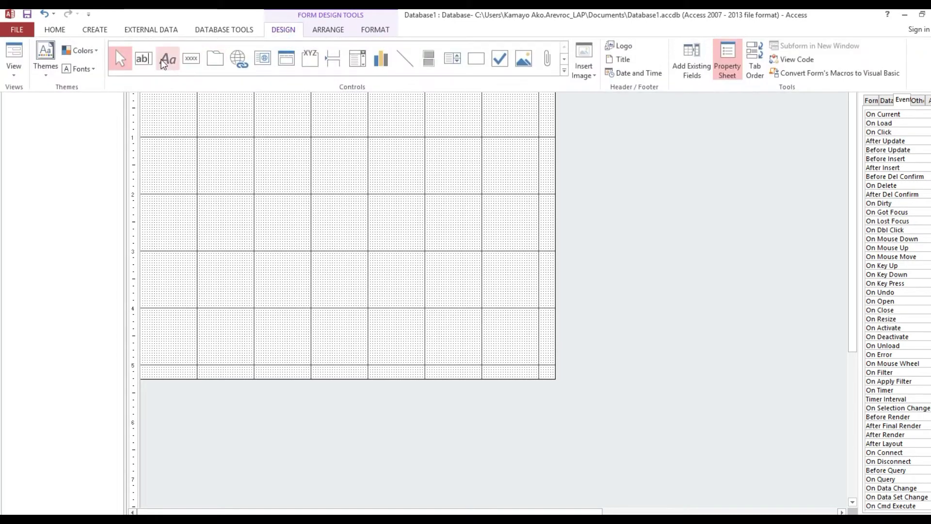
pyautogui.click(163, 60)
pyautogui.moveTo(180, 96); pyautogui.dragTo(482, 137)
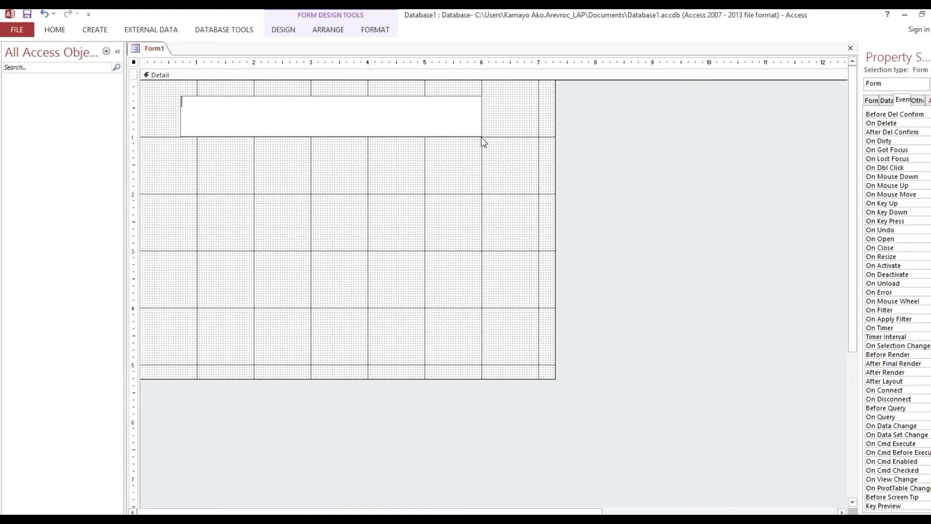
pyautogui.write('Wel')
pyautogui.write('come')
pyautogui.write(' to Ka')
pyautogui.write('mayo Ako S')
pyautogui.write('olutions')
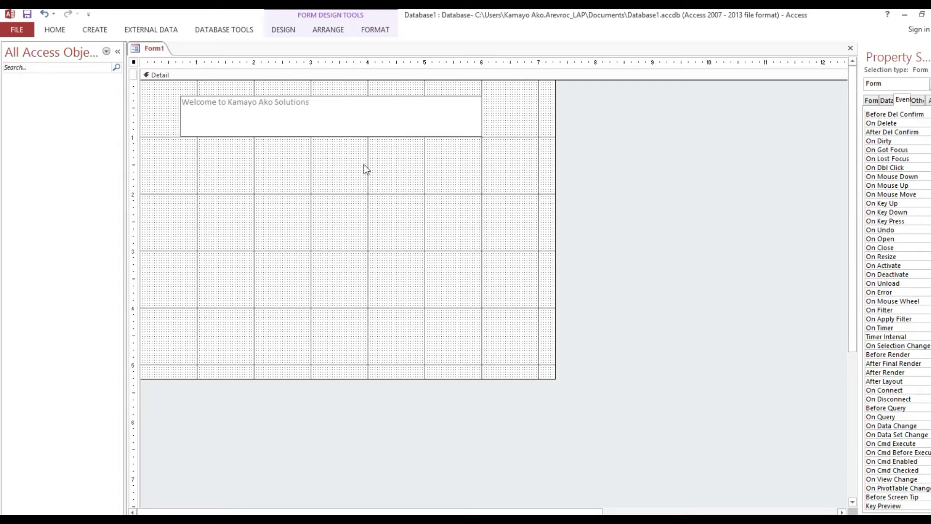
pyautogui.click(363, 163)
# Fit the label to its text, widen the property sheet, and shorten the form's detail area
pyautogui.click(385, 115)
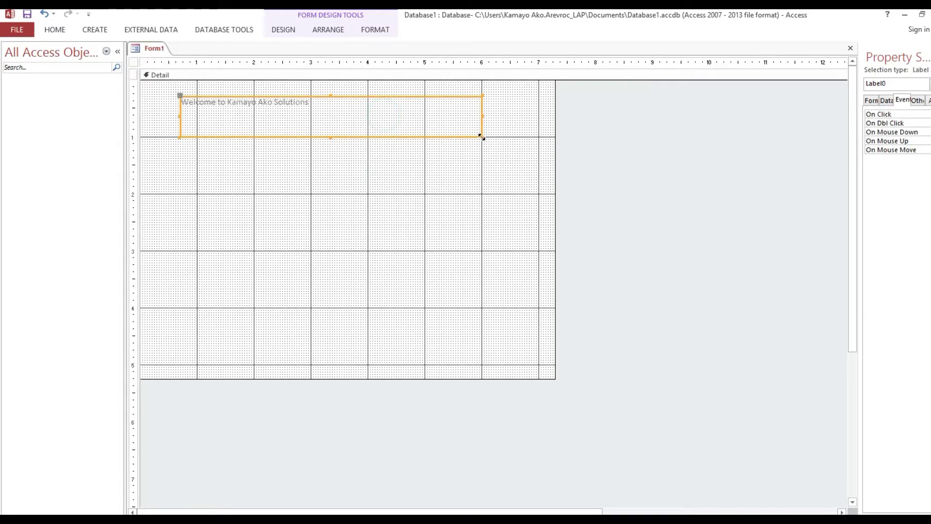
pyautogui.moveTo(482, 137); pyautogui.dragTo(446, 121)
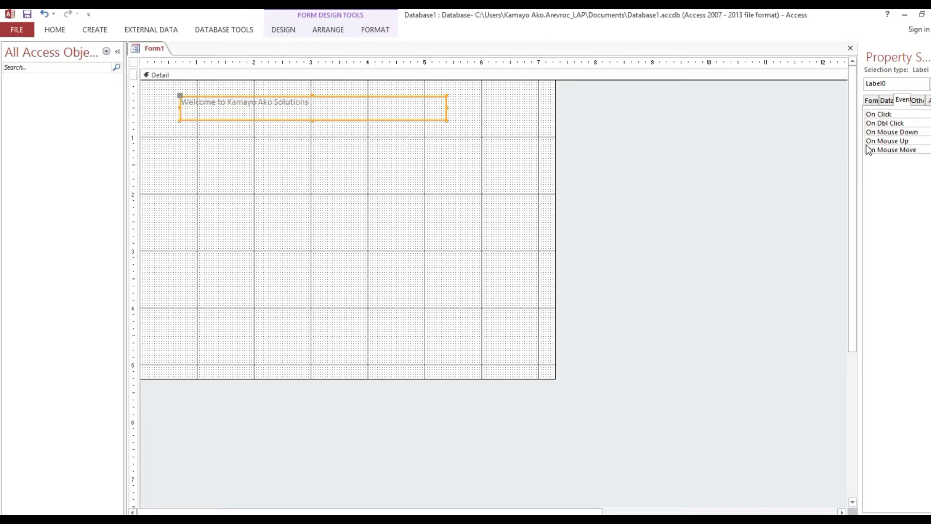
pyautogui.moveTo(861, 145); pyautogui.dragTo(607, 153)
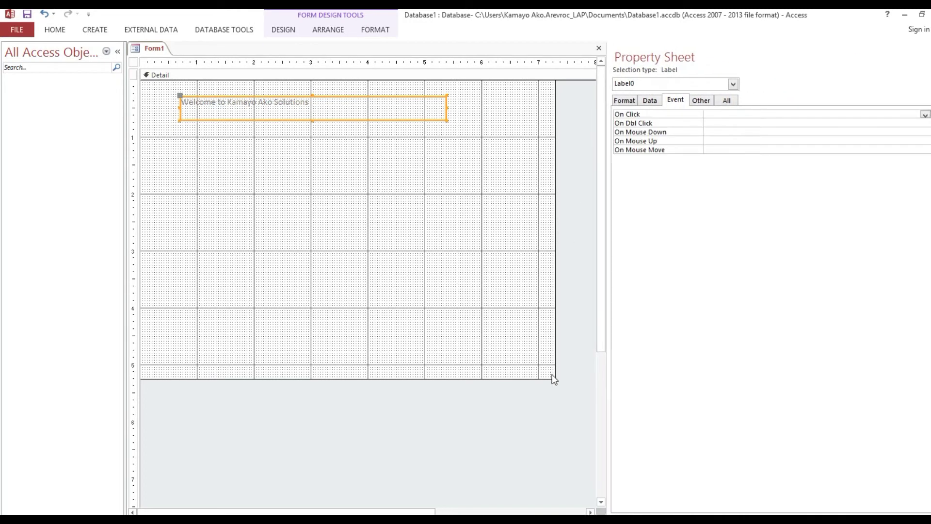
pyautogui.moveTo(553, 376); pyautogui.dragTo(493, 141)
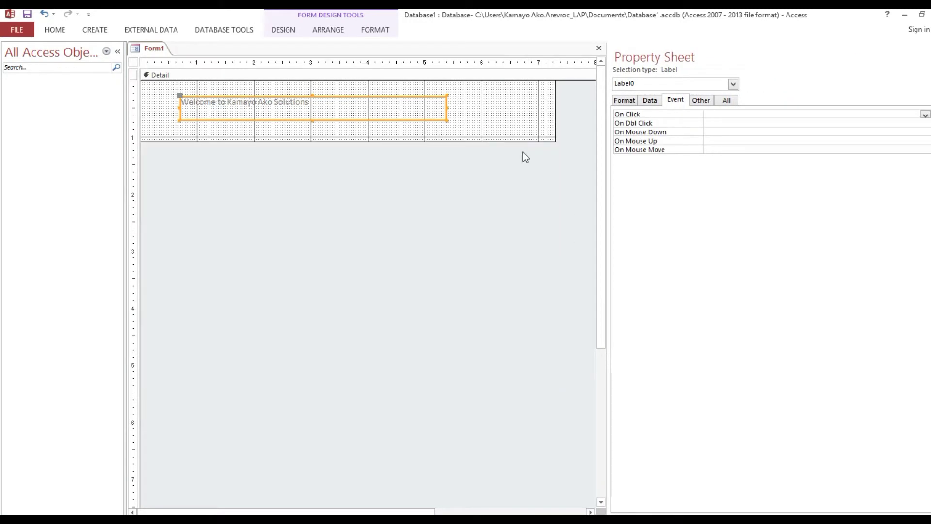
pyautogui.moveTo(553, 141); pyautogui.dragTo(469, 141)
# Format the welcome label text as 20-point, bold and dark blue
pyautogui.click(51, 30)
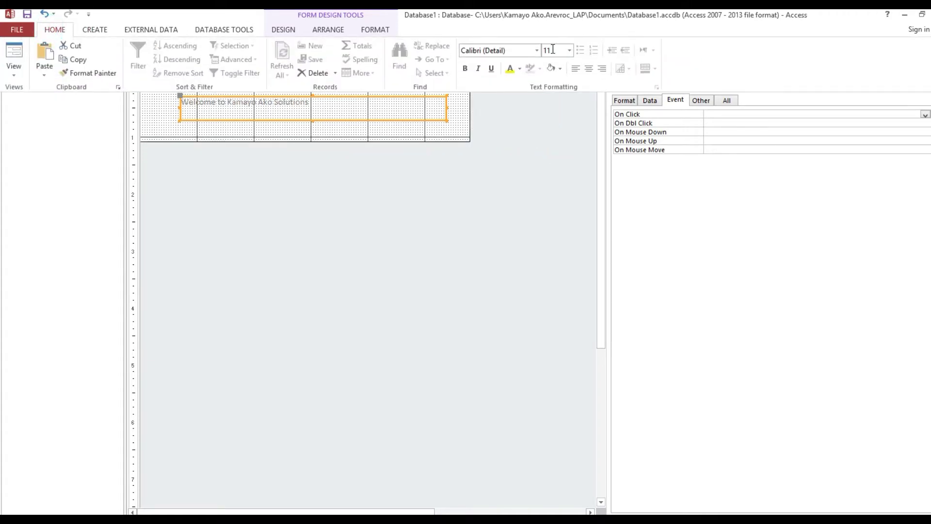
pyautogui.click(568, 50)
pyautogui.click(558, 154)
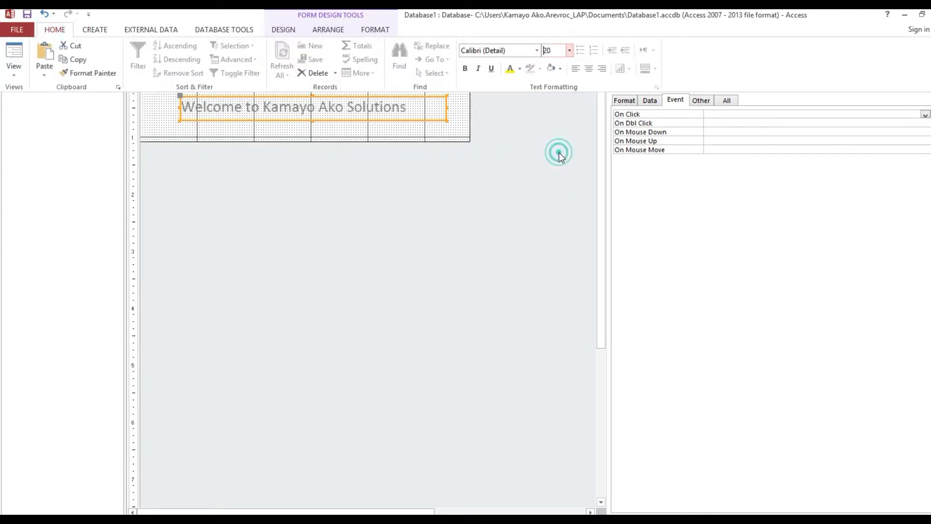
pyautogui.click(520, 69)
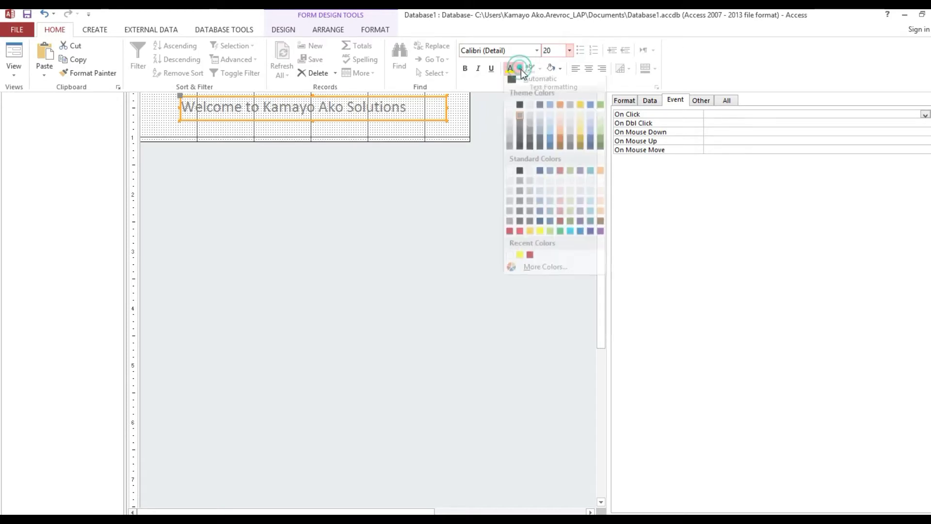
pyautogui.click(569, 236)
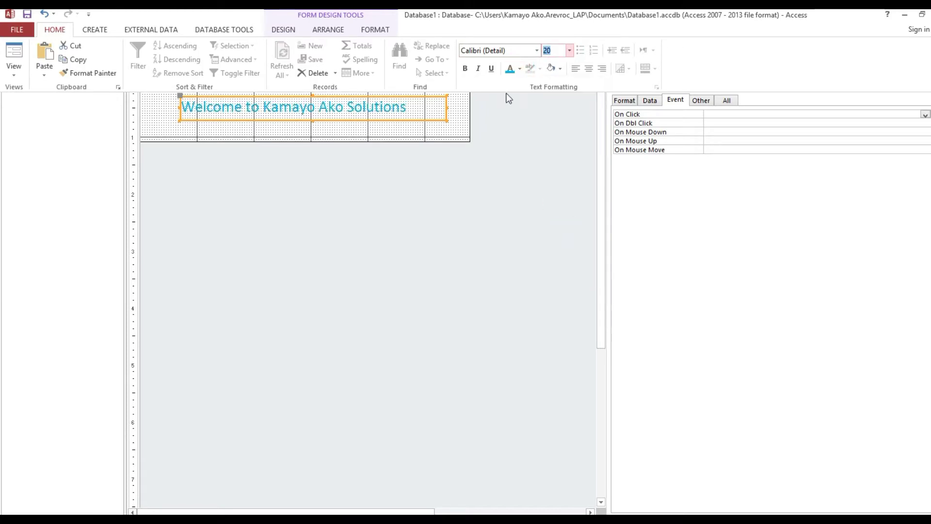
pyautogui.click(519, 69)
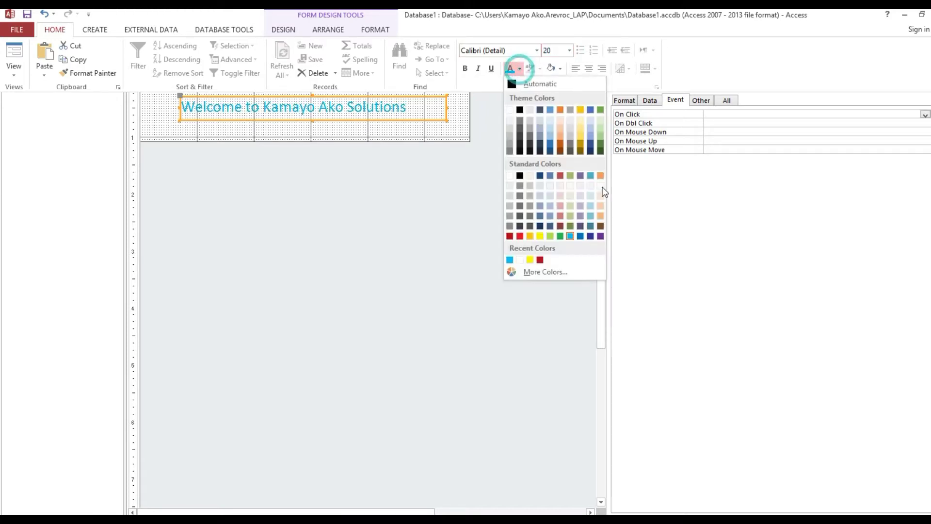
pyautogui.click(590, 236)
pyautogui.click(466, 68)
pyautogui.click(385, 133)
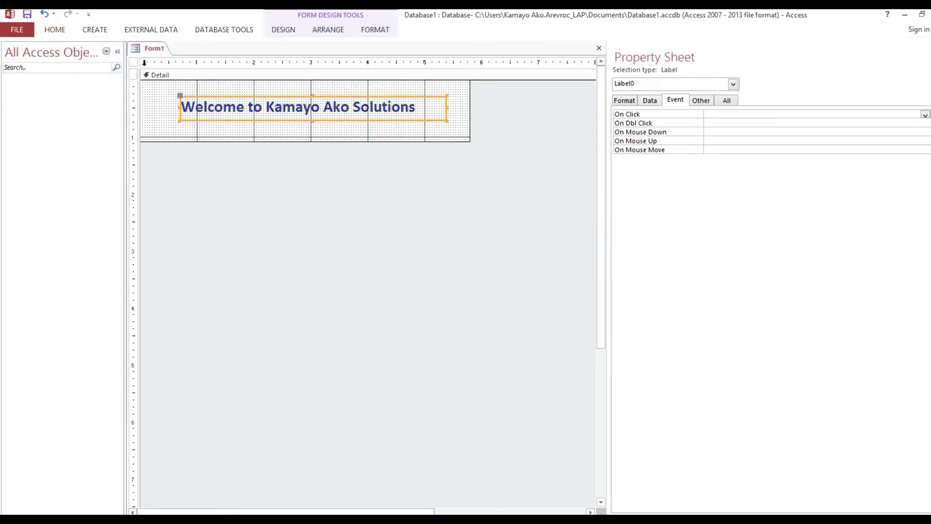
# Save the new form under the name 'label Scroll'
pyautogui.hotkey('ctrl', 's')
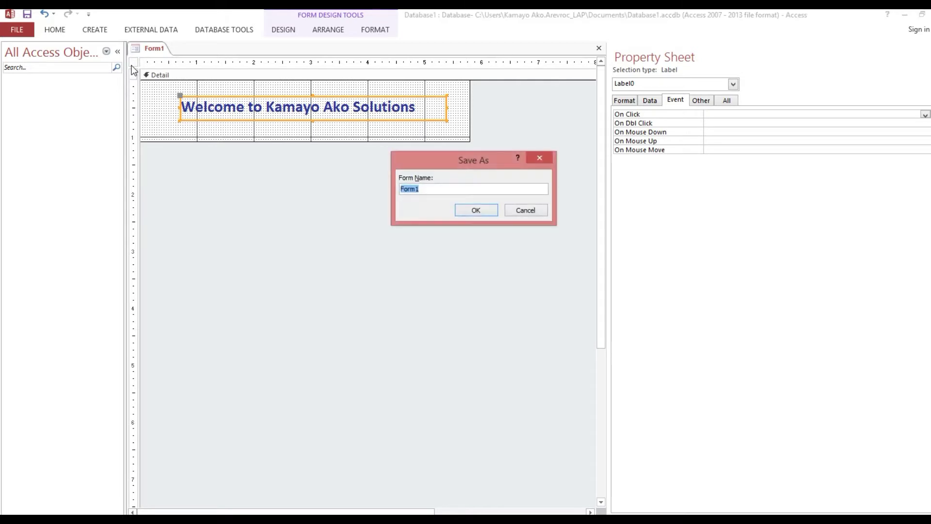
pyautogui.write('label S')
pyautogui.write('el')
pyautogui.write('h')
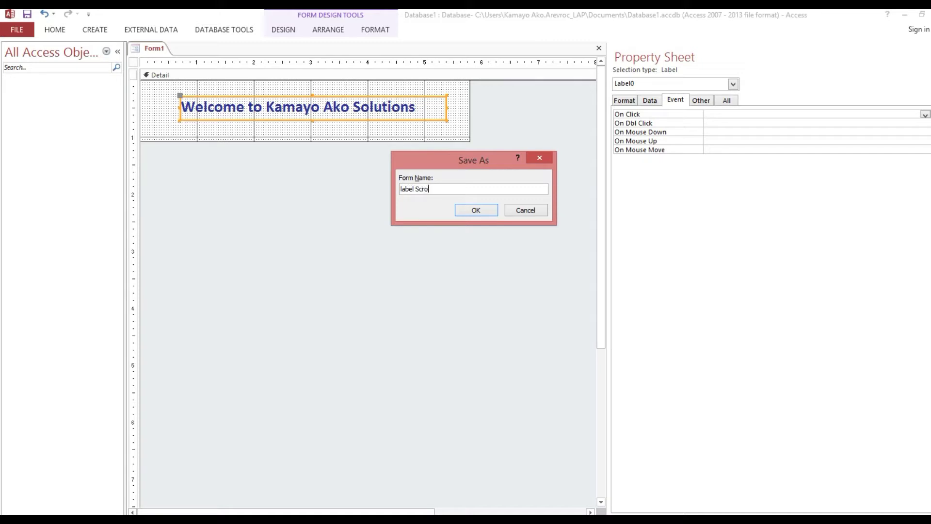
pyautogui.click(488, 210)
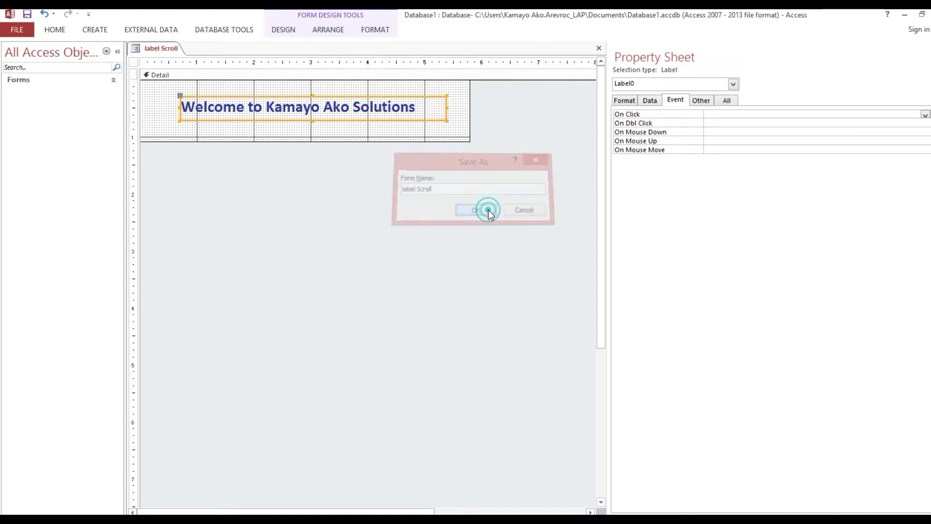
# Rename the welcome label from Label0 to lblSchroll and nudge it up slightly
pyautogui.click(699, 100)
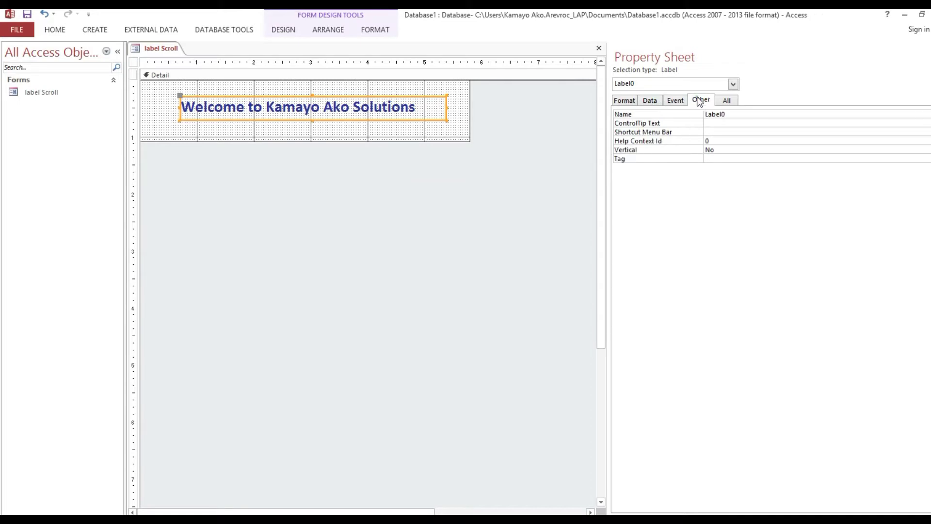
pyautogui.doubleClick(753, 116)
pyautogui.write('lbl')
pyautogui.write('Schroo')
pyautogui.write('ll')
pyautogui.press('Return')
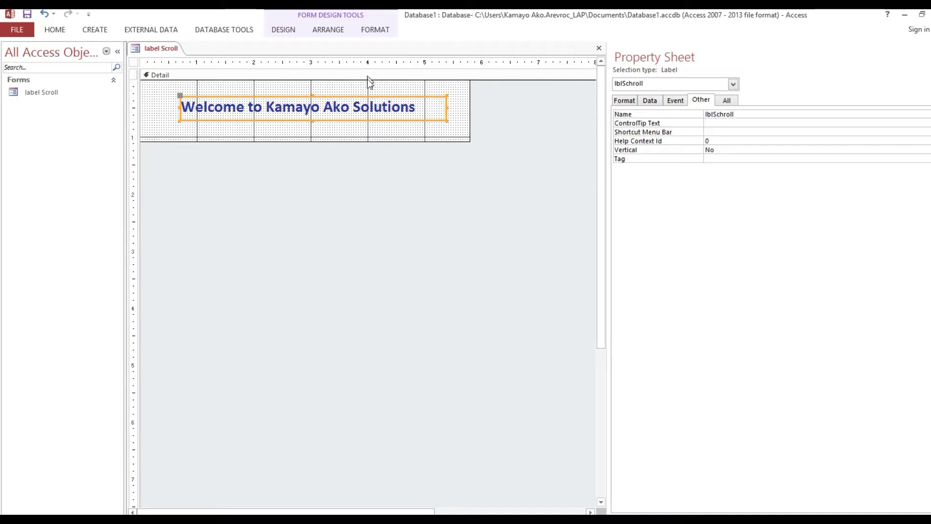
pyautogui.moveTo(369, 95); pyautogui.dragTo(369, 90)
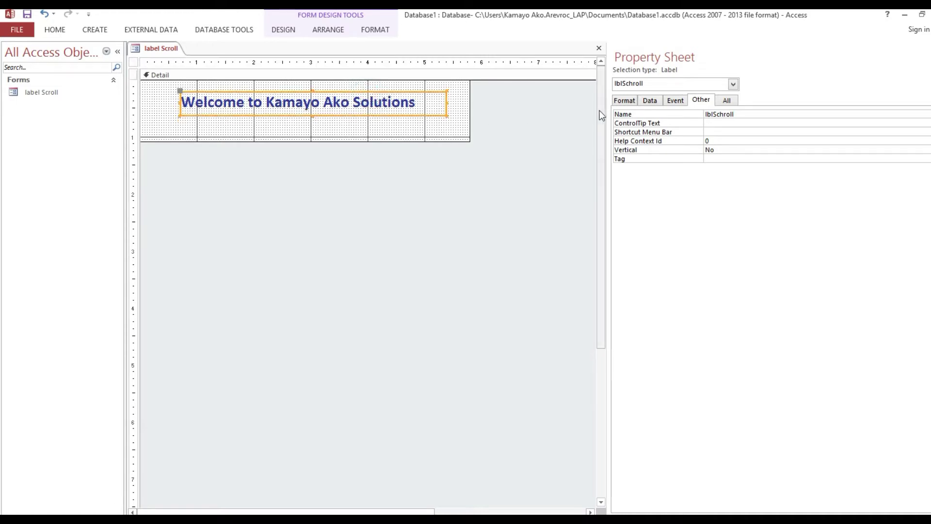
pyautogui.click(140, 106)
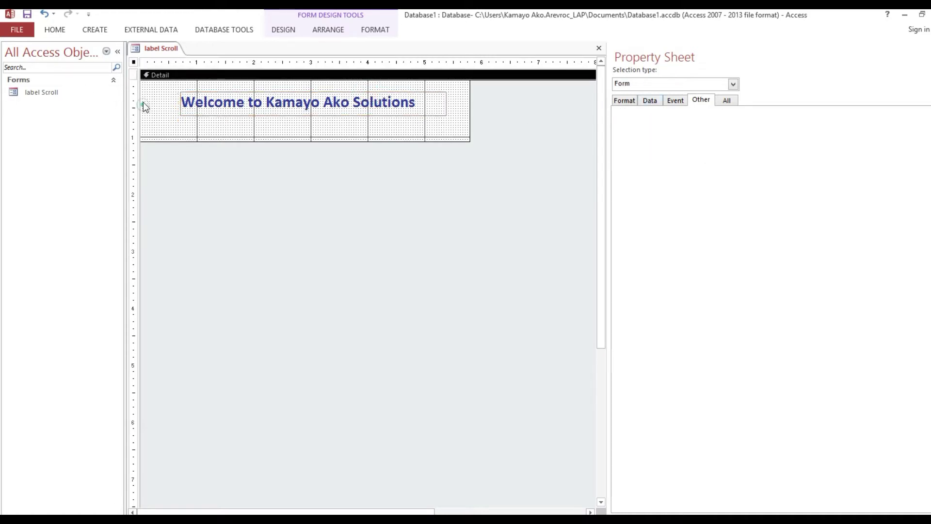
# Give the form a Timer Interval of 150 and an On Timer event procedure, opening its code
pyautogui.click(134, 63)
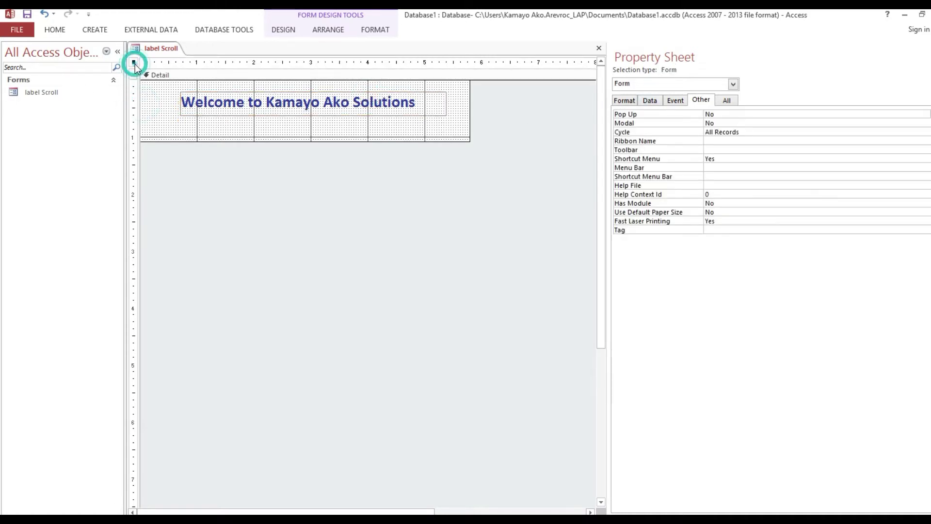
pyautogui.click(676, 100)
pyautogui.click(627, 398)
pyautogui.write('150')
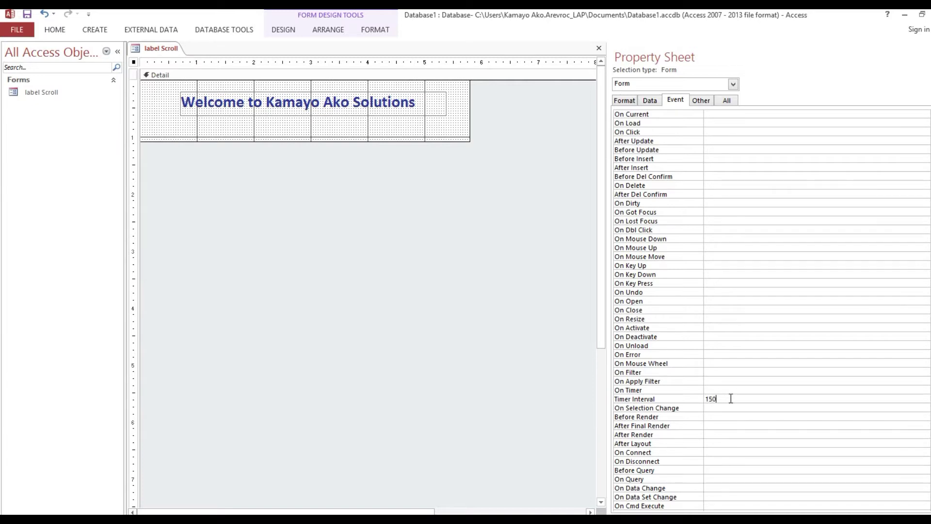
pyautogui.press('Return')
pyautogui.click(725, 389)
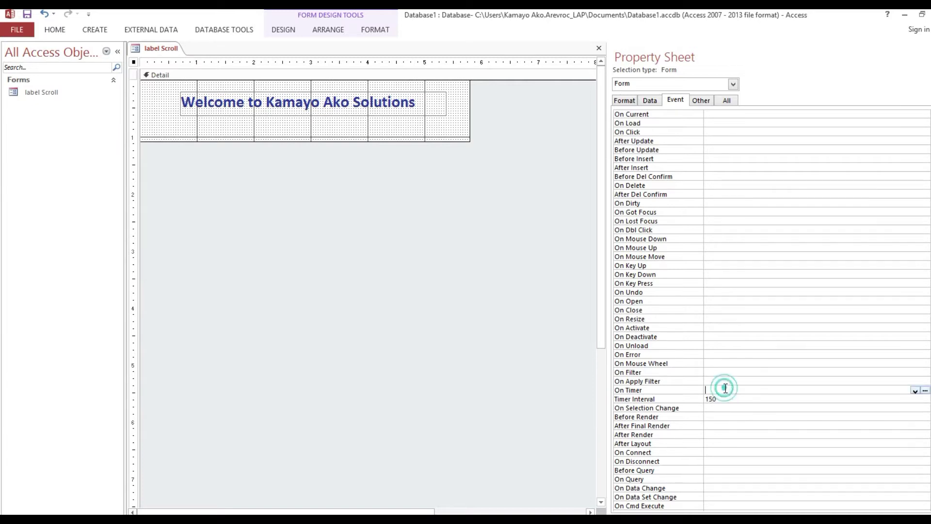
pyautogui.click(915, 392)
pyautogui.click(913, 399)
pyautogui.click(925, 390)
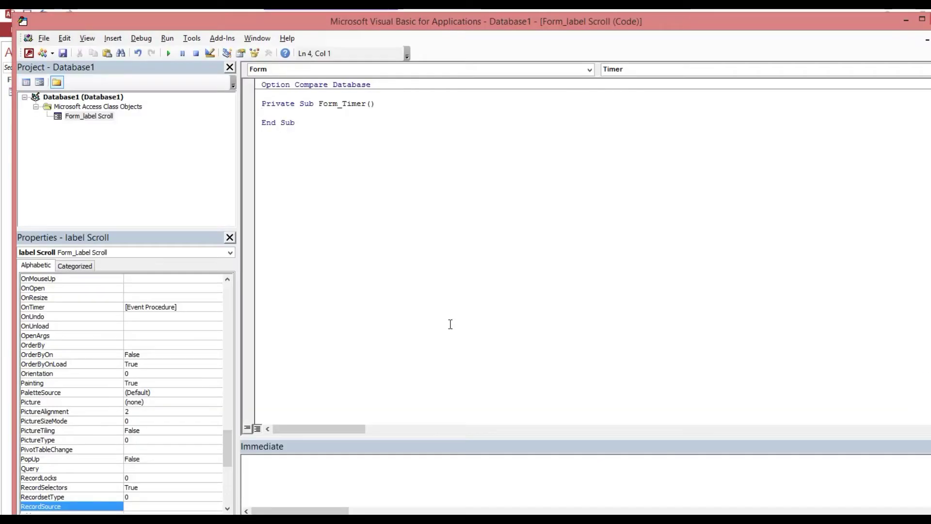
# Declare Static strMsg As String and Static intLet As Integer in Form_Timer
pyautogui.press('Return')
pyautogui.press('Return')
pyautogui.press('Return')
pyautogui.press('Up')
pyautogui.press('Up')
pyautogui.press('Up')
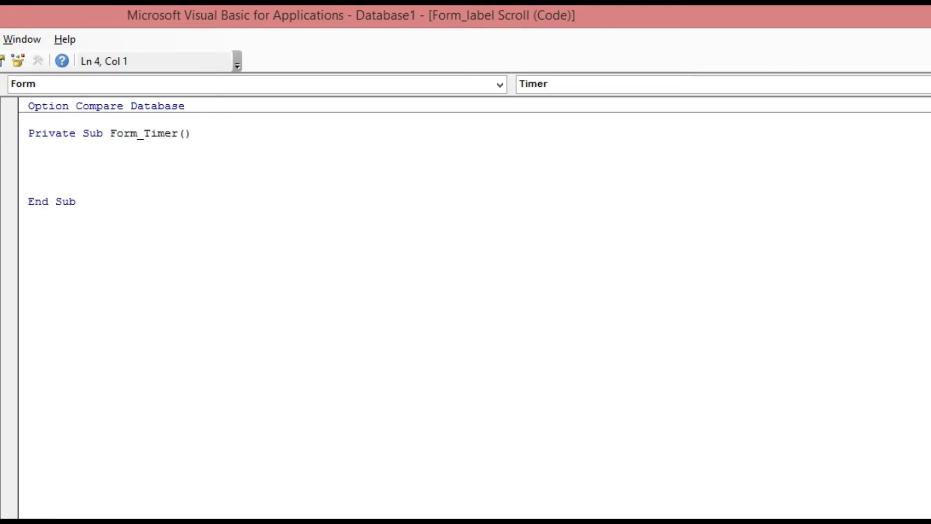
pyautogui.write('Sta')
pyautogui.write('tic st')
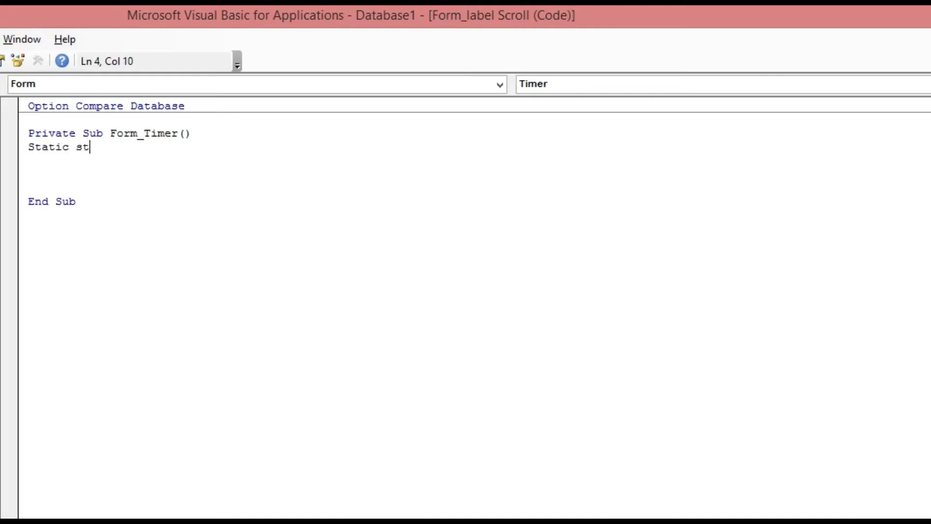
pyautogui.write('rMs')
pyautogui.write('g As')
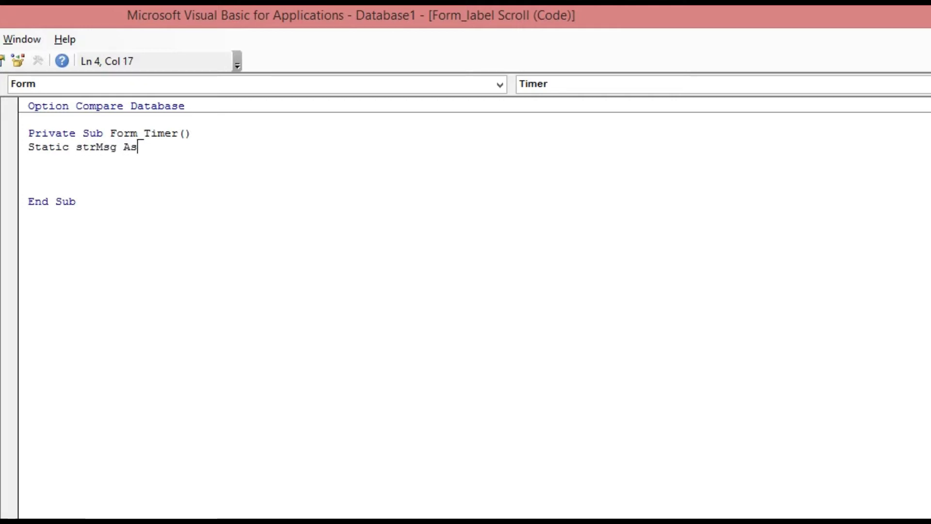
pyautogui.write(' Sting')
pyautogui.press('BackSpace')
pyautogui.press('BackSpace')
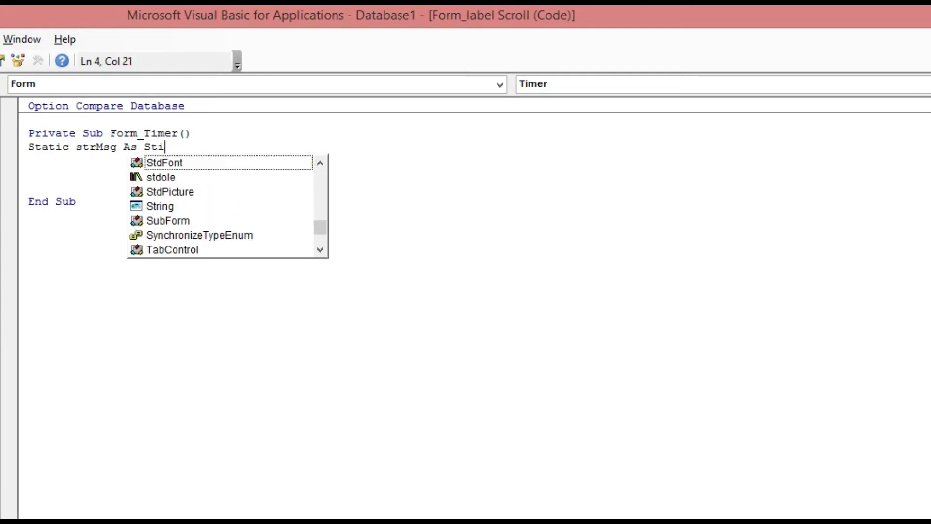
pyautogui.press('BackSpace')
pyautogui.write('ring')
pyautogui.press('Return')
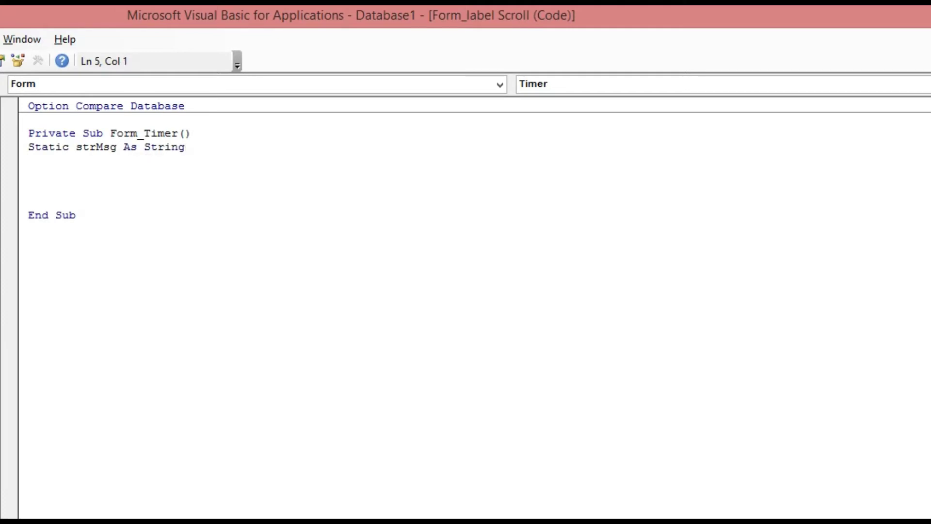
pyautogui.write('Static')
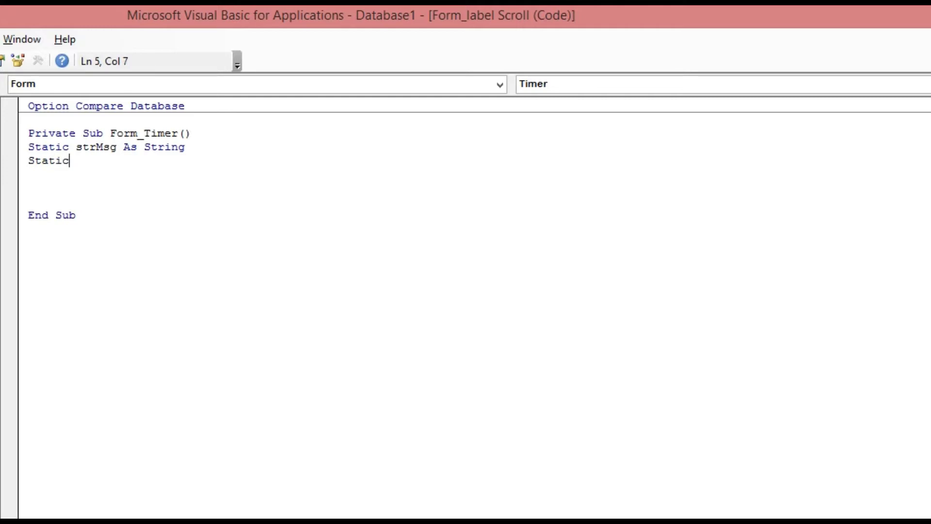
pyautogui.write(' Int')
pyautogui.write('Let')
pyautogui.write(' as ')
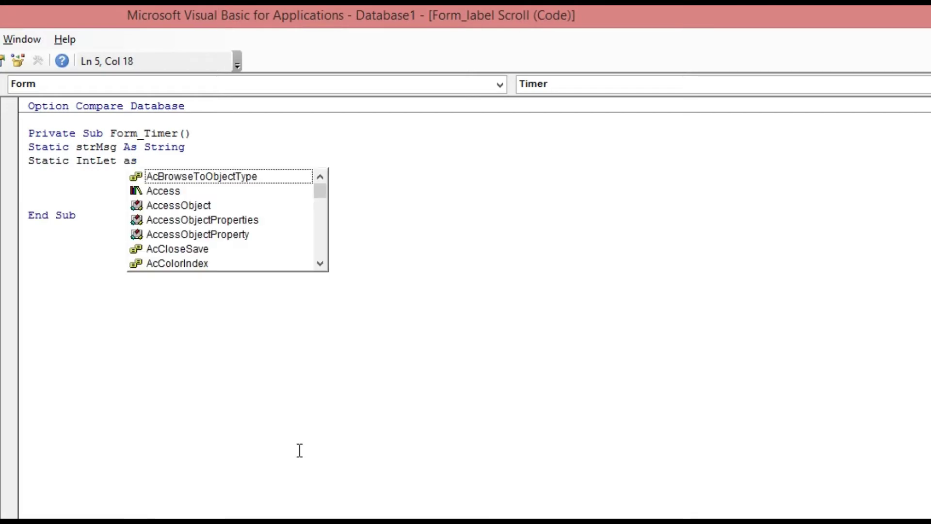
pyautogui.write('in')
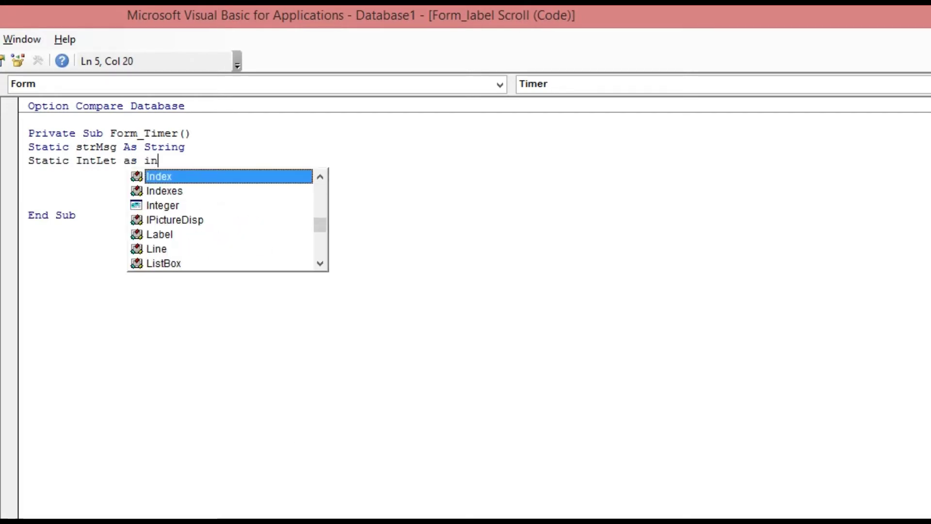
pyautogui.write('t')
pyautogui.press('Return')
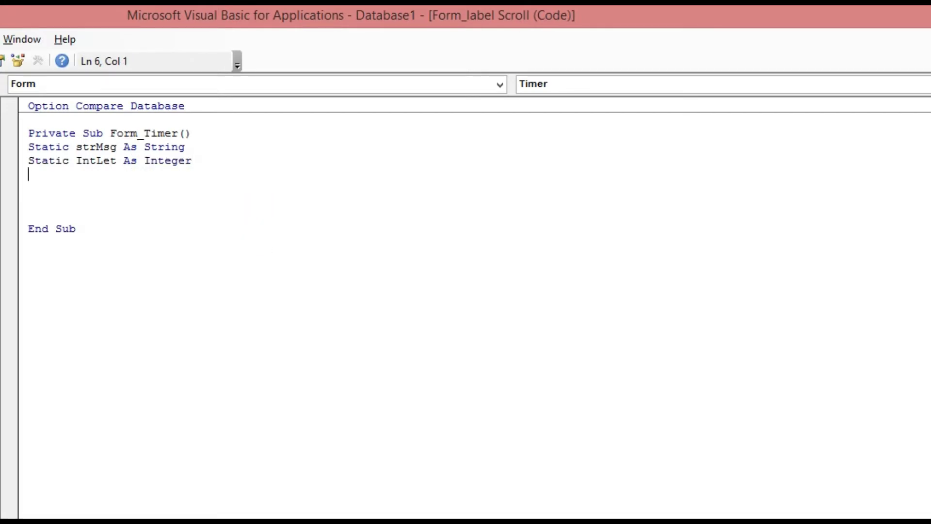
# Add Static intLen As Integer, fixing the intLet capitalisation along the way
pyautogui.write('Static ')
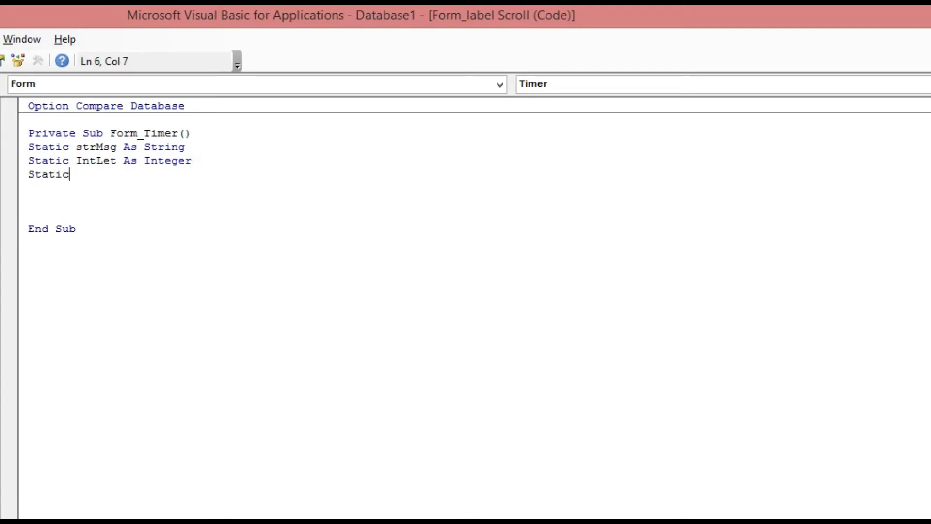
pyautogui.write('I')
pyautogui.press('BackSpace')
pyautogui.write('in')
pyautogui.click(298, 451)
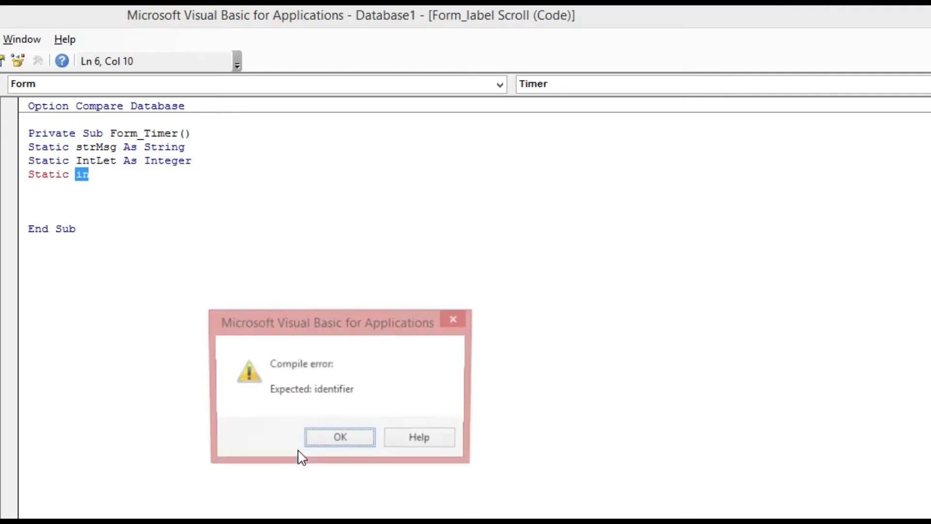
pyautogui.click(303, 444)
pyautogui.press('End')
pyautogui.write('l')
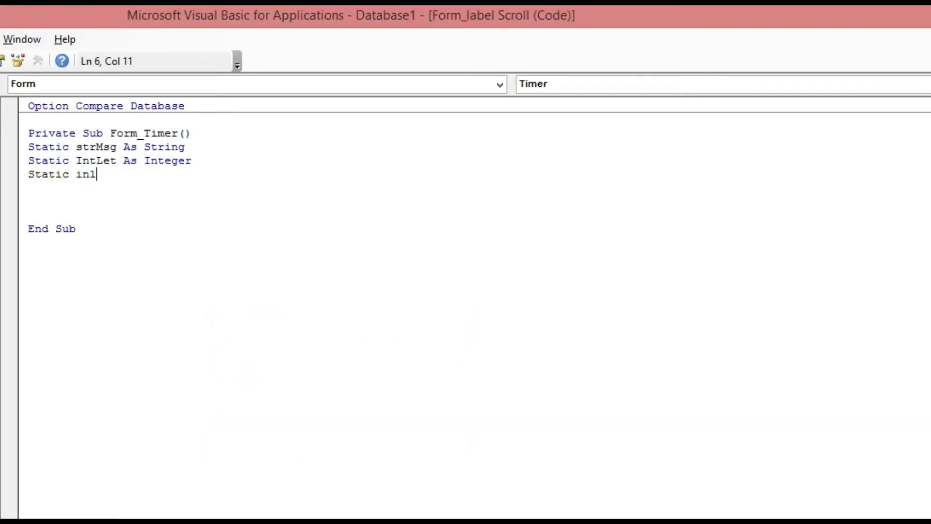
pyautogui.write('et')
pyautogui.press('Up')
pyautogui.press('Left')
pyautogui.press('Left')
pyautogui.press('Left')
pyautogui.press('Left')
pyautogui.hotkey('shift', 'Left')
pyautogui.write('i')
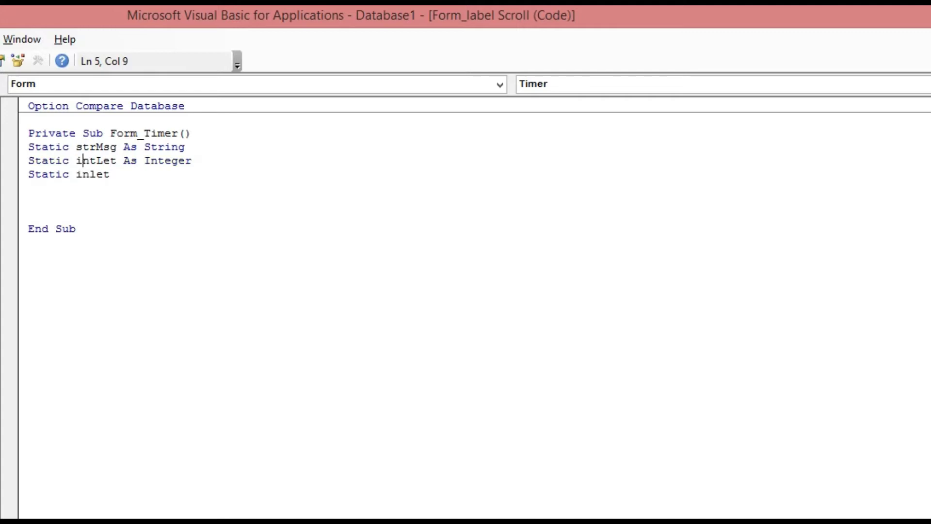
pyautogui.press('Down')
pyautogui.press('Right')
pyautogui.press('Right')
pyautogui.press('Right')
pyautogui.press('Left')
pyautogui.hotkey('shift', 'Left')
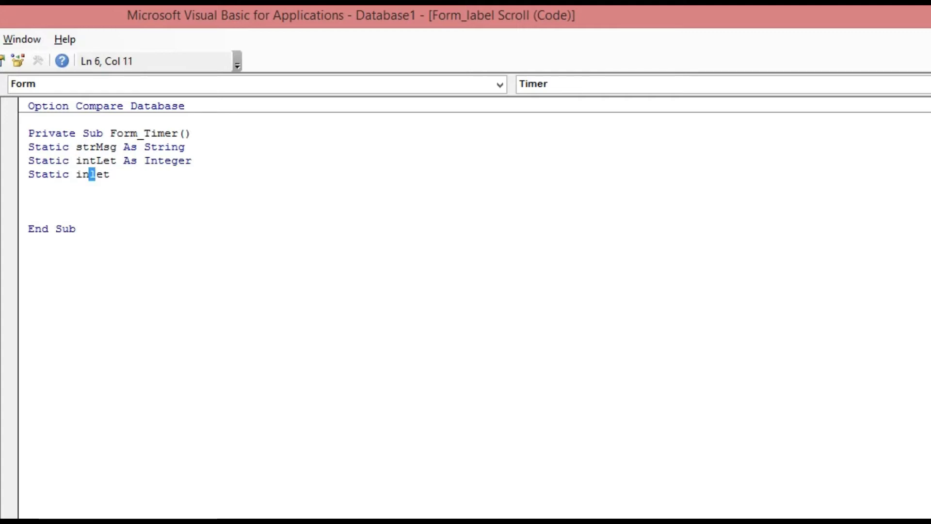
pyautogui.write('t')
pyautogui.hotkey('shift', 'Right')
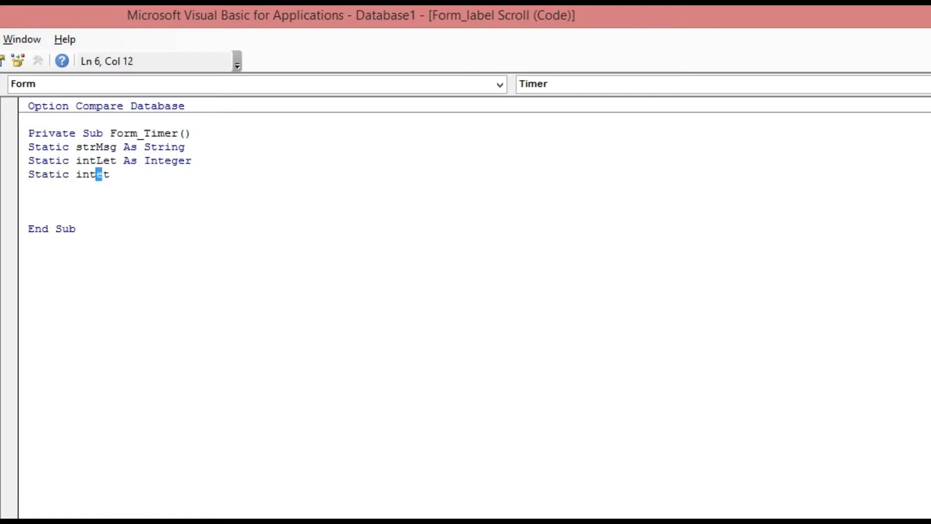
pyautogui.hotkey('shift', 'Right')
pyautogui.write('le')
pyautogui.write('n')
pyautogui.write(' as ')
pyautogui.write('int')
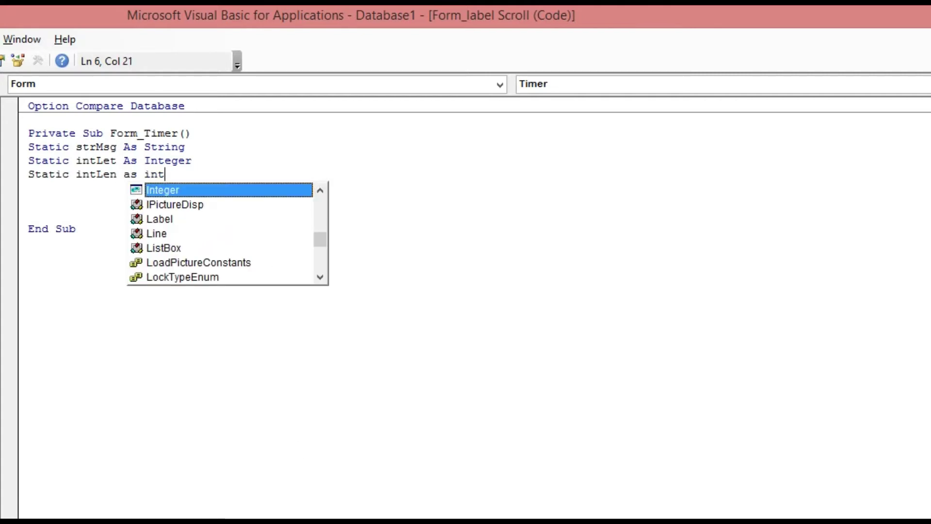
pyautogui.press('Return')
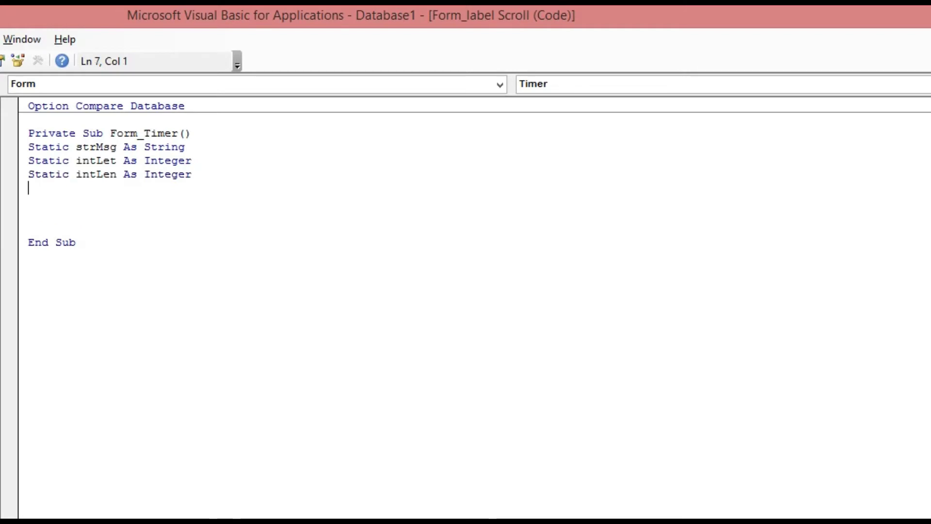
# Declare Dim strTmp As String and the constant strLen = 40
pyautogui.write('Di')
pyautogui.write('m str')
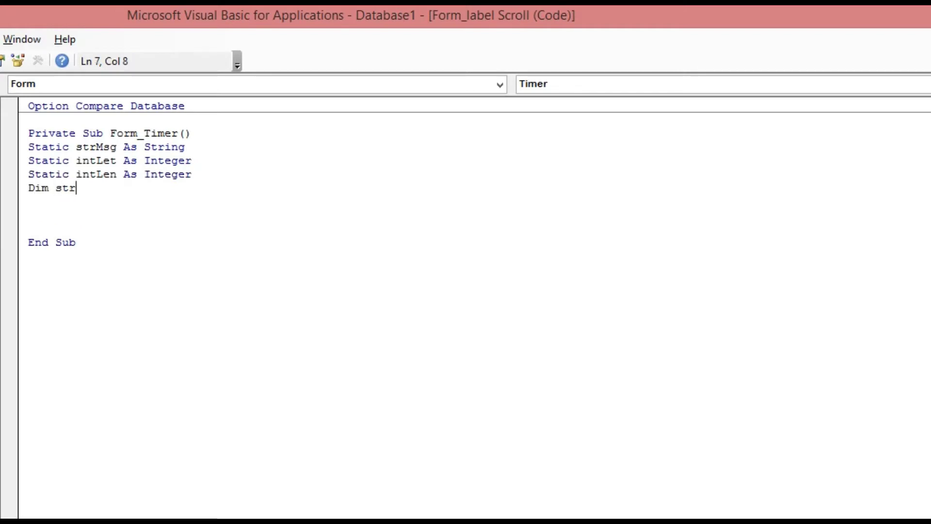
pyautogui.write('Tmp')
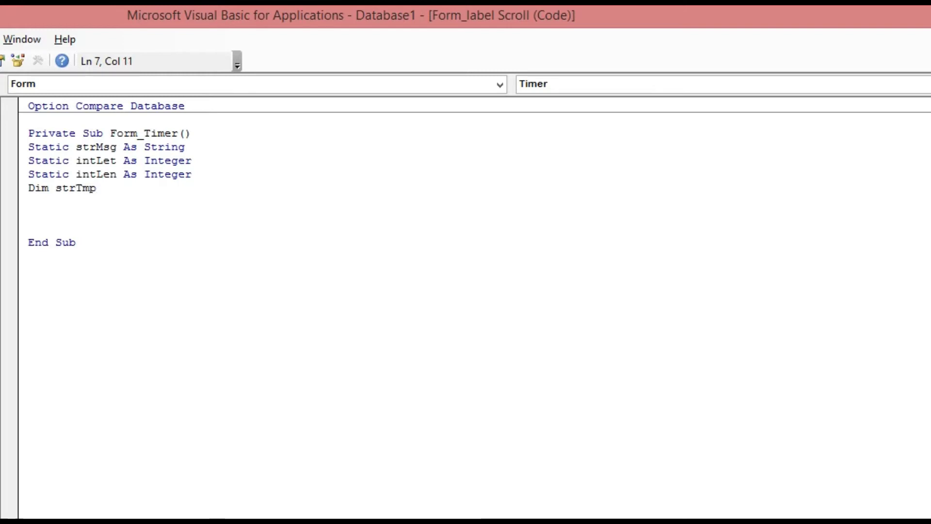
pyautogui.write(' as st')
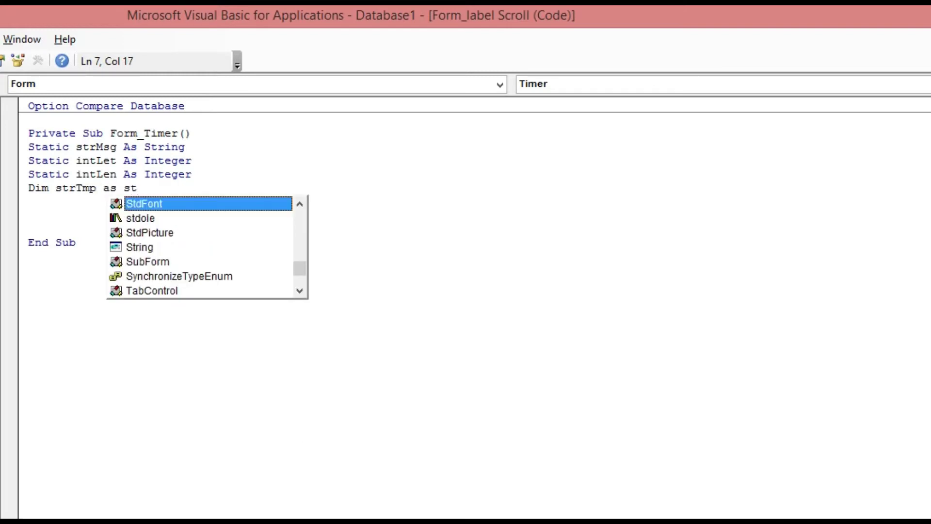
pyautogui.write('ri')
pyautogui.press('Return')
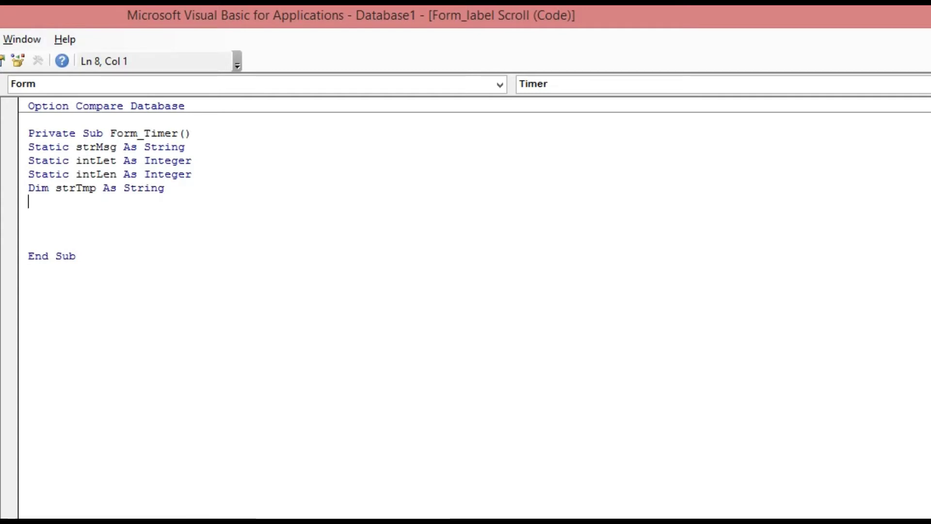
pyautogui.write('Cons')
pyautogui.write('t st')
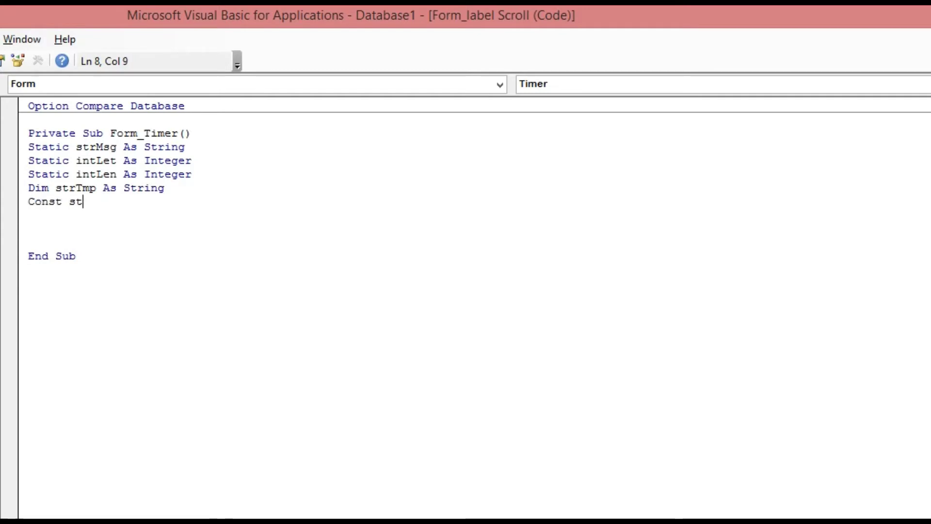
pyautogui.write('rLen')
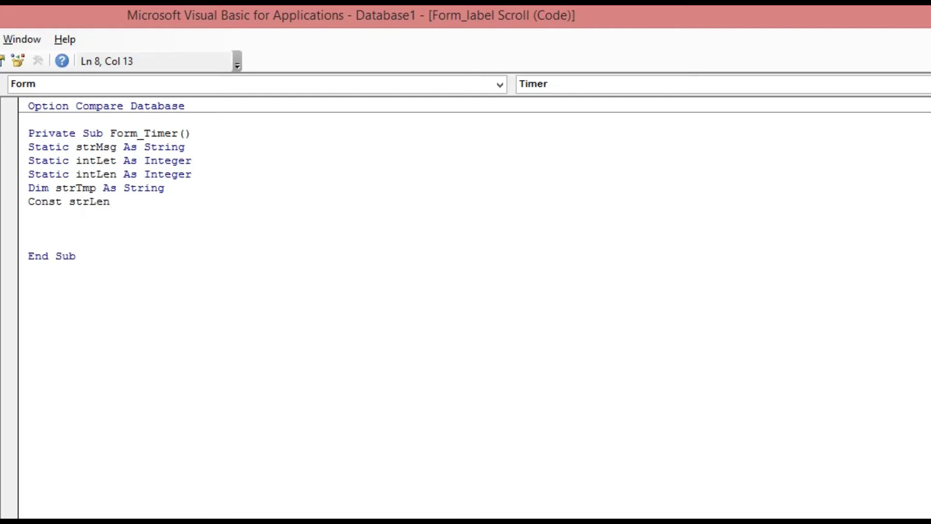
pyautogui.write(' = 40')
pyautogui.press('Return')
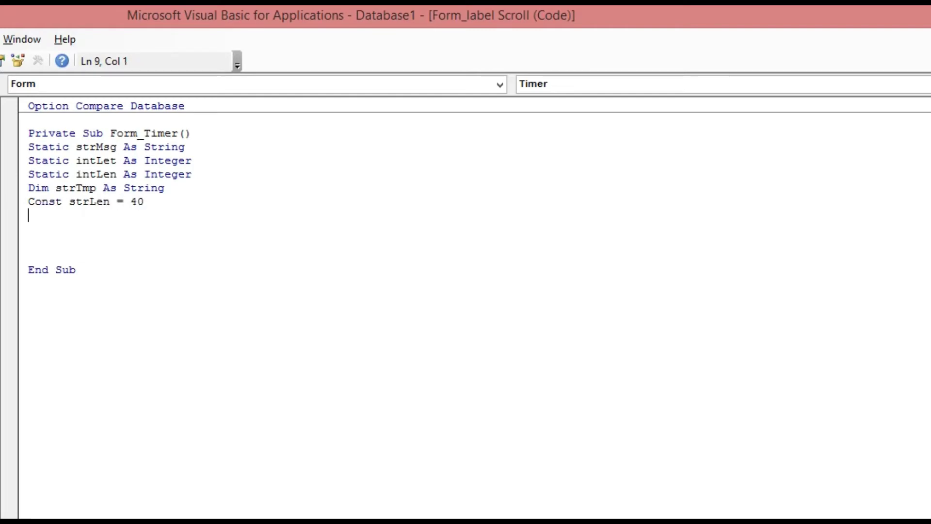
pyautogui.press('Return')
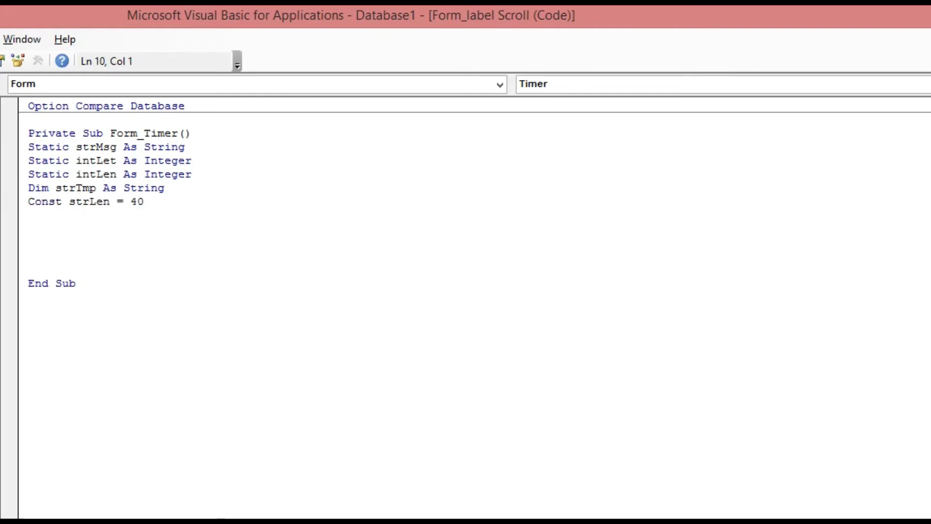
# Start If Len(strMsg)=0 Then and set strMsg to the welcome text padded with Space(strLen)
pyautogui.write('If Len')
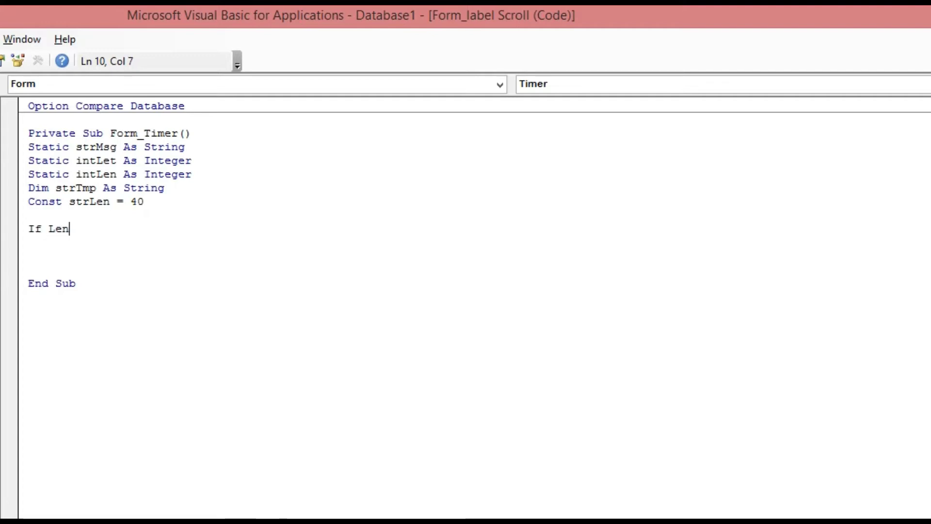
pyautogui.write('(')
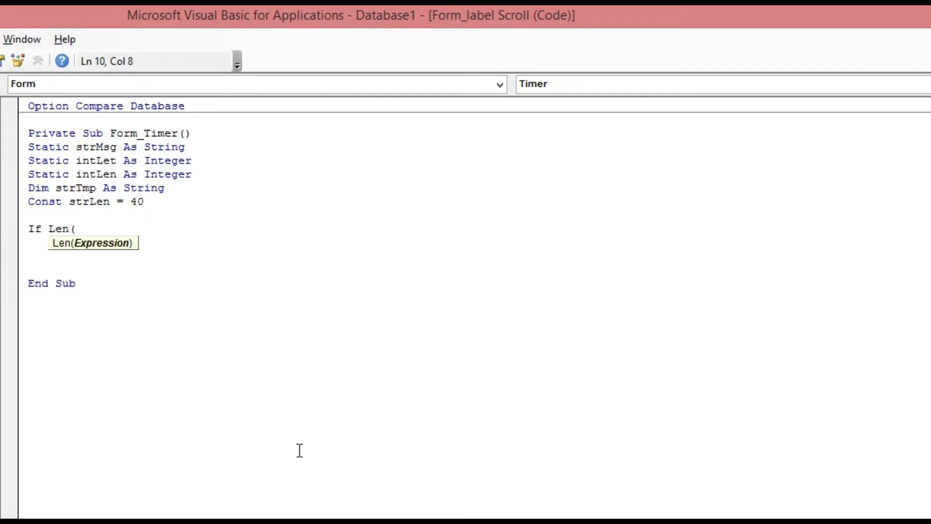
pyautogui.write('s')
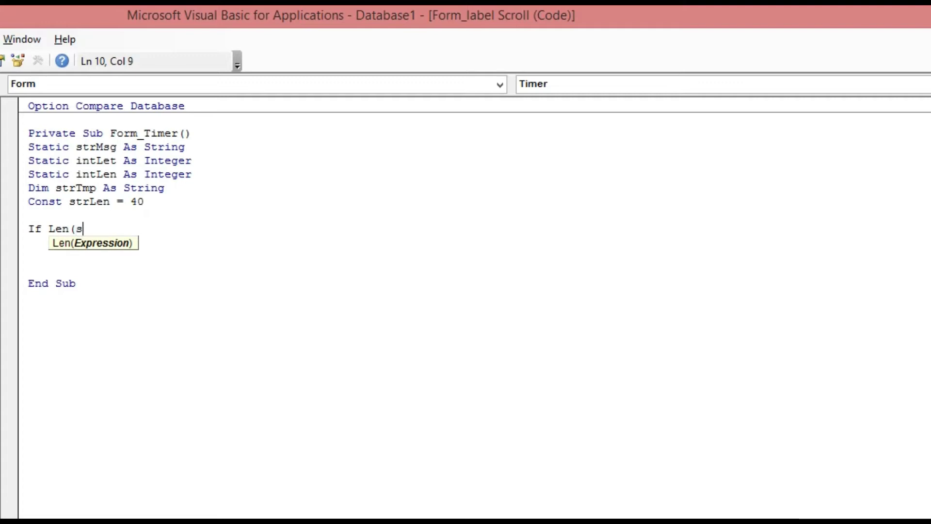
pyautogui.write('tr')
pyautogui.write('Ms')
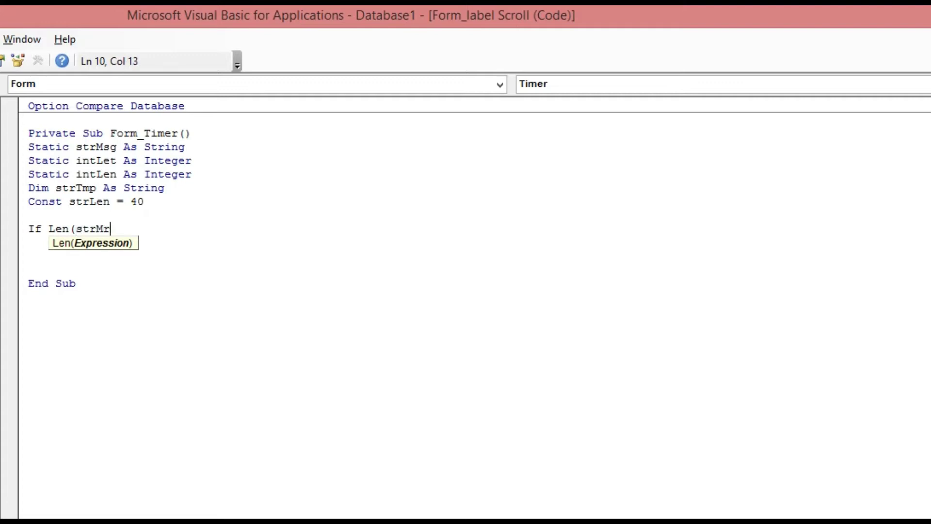
pyautogui.press('BackSpace')
pyautogui.write('sg)')
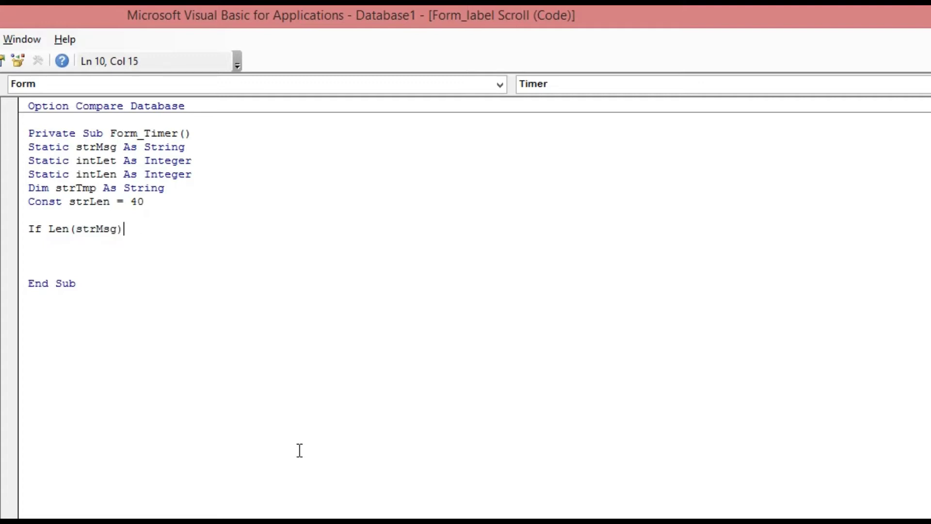
pyautogui.write('=')
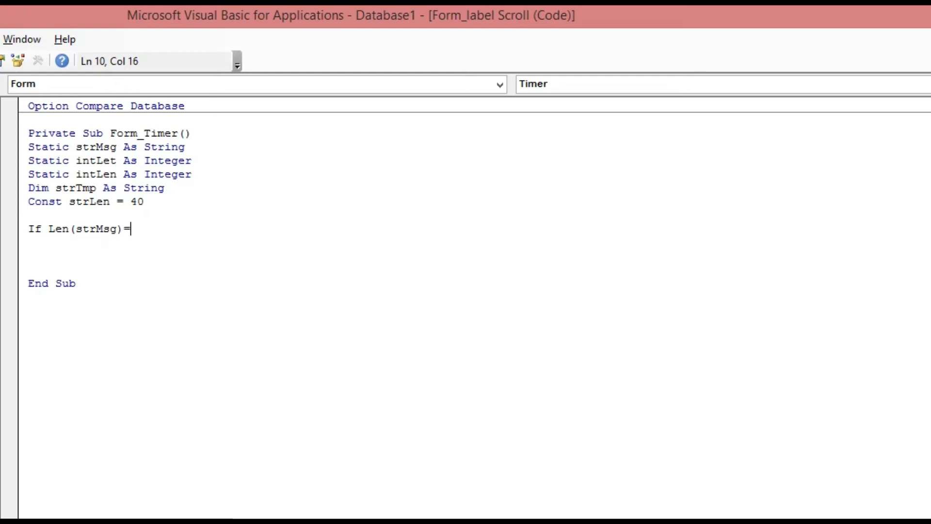
pyautogui.write('0 T')
pyautogui.write('hen')
pyautogui.press('Return')
pyautogui.press('Tab')
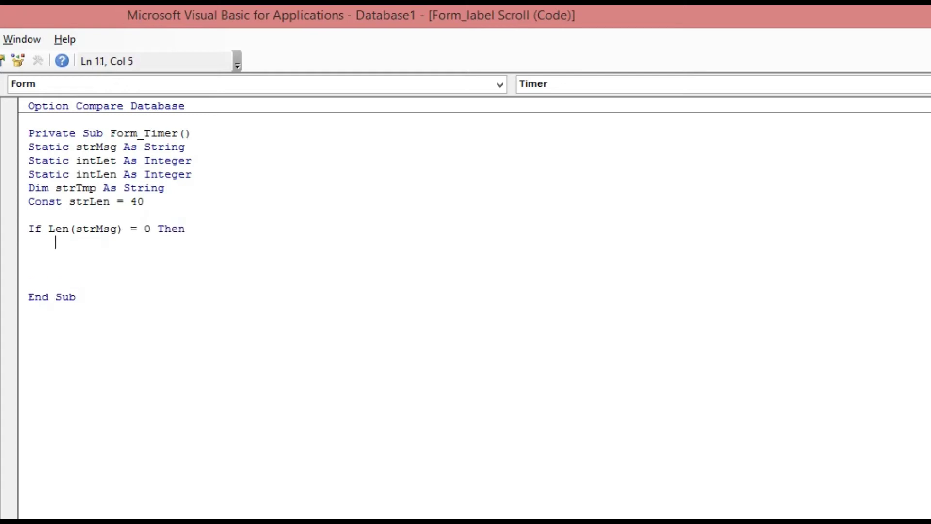
pyautogui.write('Str')
pyautogui.write('Msg')
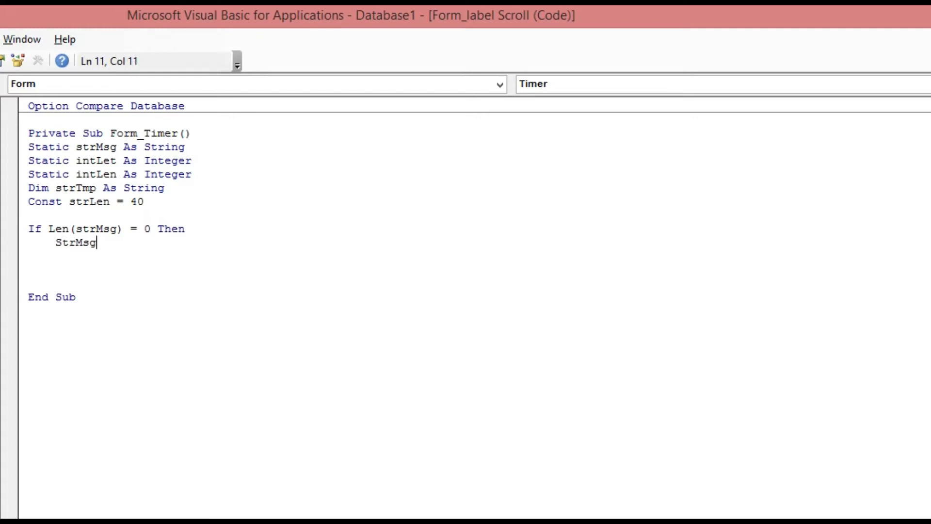
pyautogui.write('=')
pyautogui.write('Space')
pyautogui.write('(')
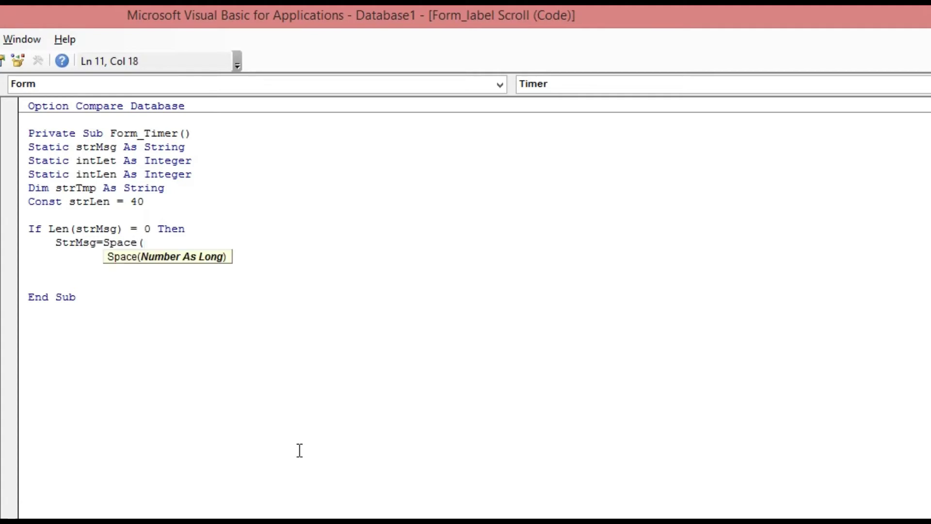
pyautogui.write('St')
pyautogui.press('BackSpace')
pyautogui.press('BackSpace')
pyautogui.write('st')
pyautogui.write('rLen')
pyautogui.write(')')
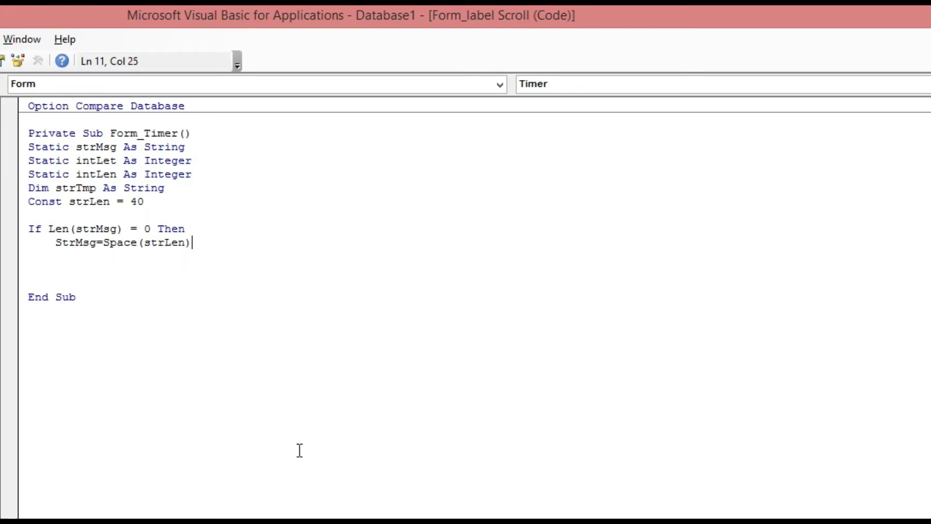
pyautogui.write('&')
pyautogui.write('"We')
pyautogui.write('lcom')
pyautogui.write('e to Kamayo')
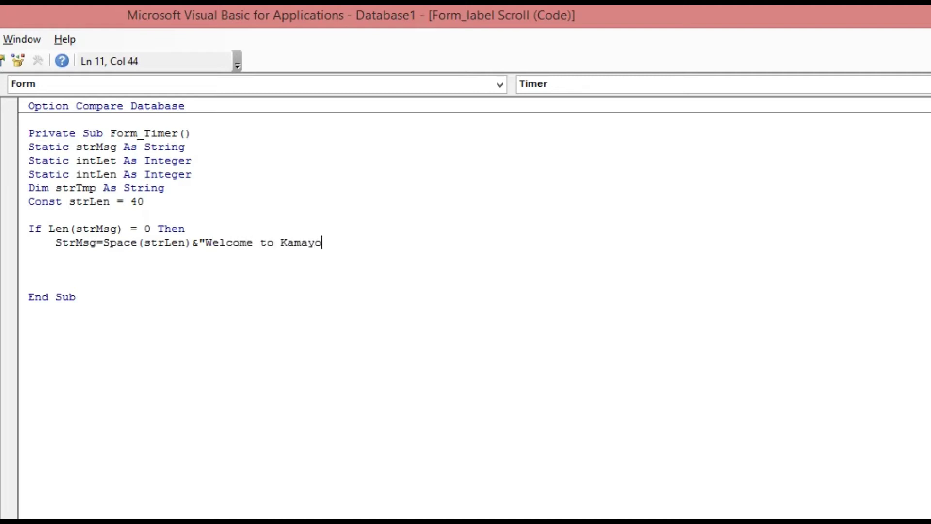
pyautogui.press('BackSpace')
pyautogui.press('BackSpace')
pyautogui.write('Alpo')
pyautogui.press('BackSpace')
pyautogui.press('BackSpace')
pyautogui.press('BackSpace')
pyautogui.write('l')
pyautogui.press('BackSpace')
pyautogui.write('ko')
pyautogui.write(' Sopl')
pyautogui.press('BackSpace')
pyautogui.press('BackSpace')
pyautogui.write('l')
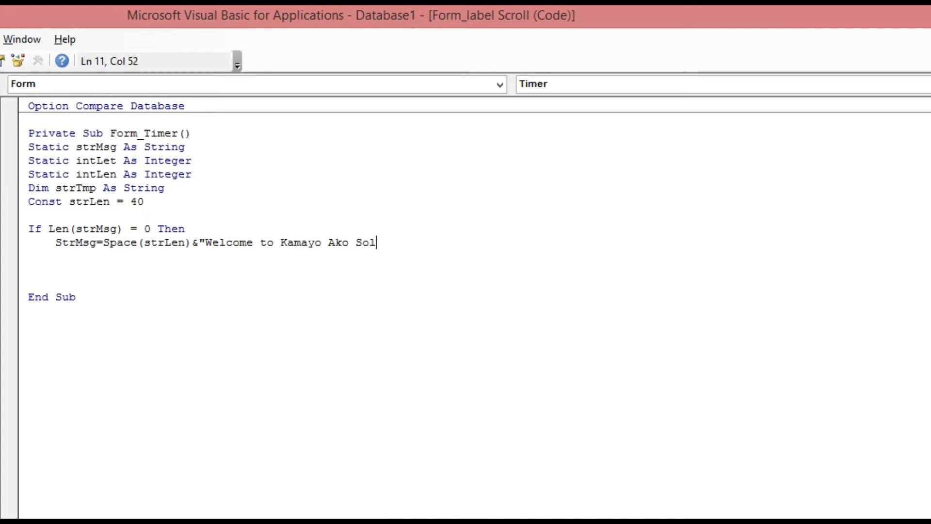
pyautogui.write('utions')
pyautogui.write('" ')
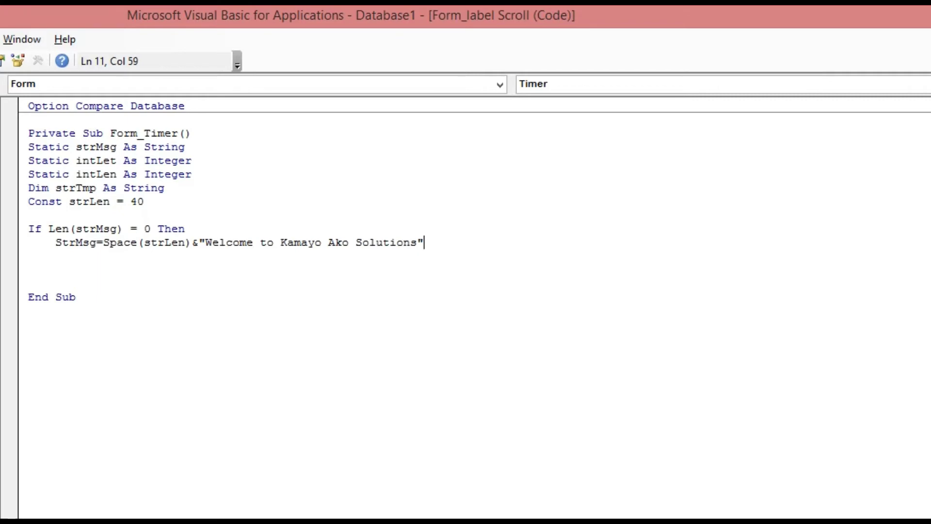
pyautogui.write('& ')
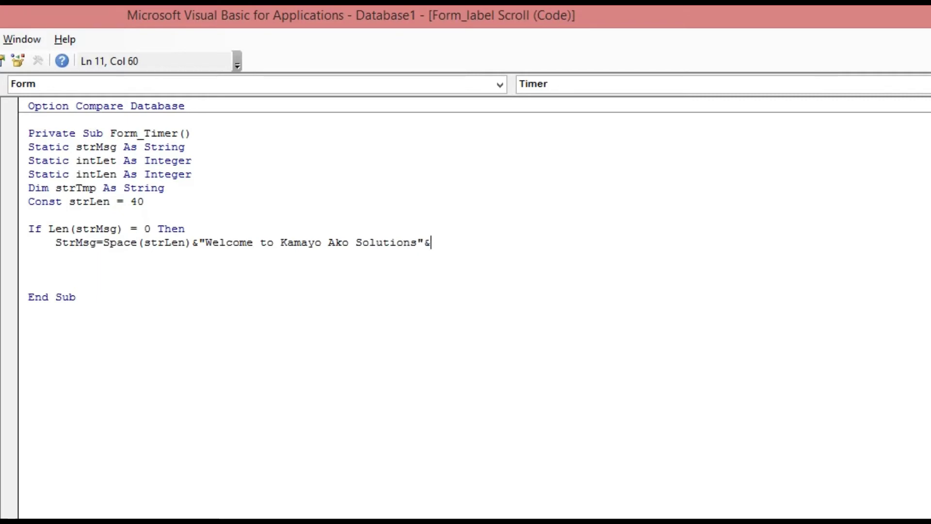
pyautogui.write('Sp')
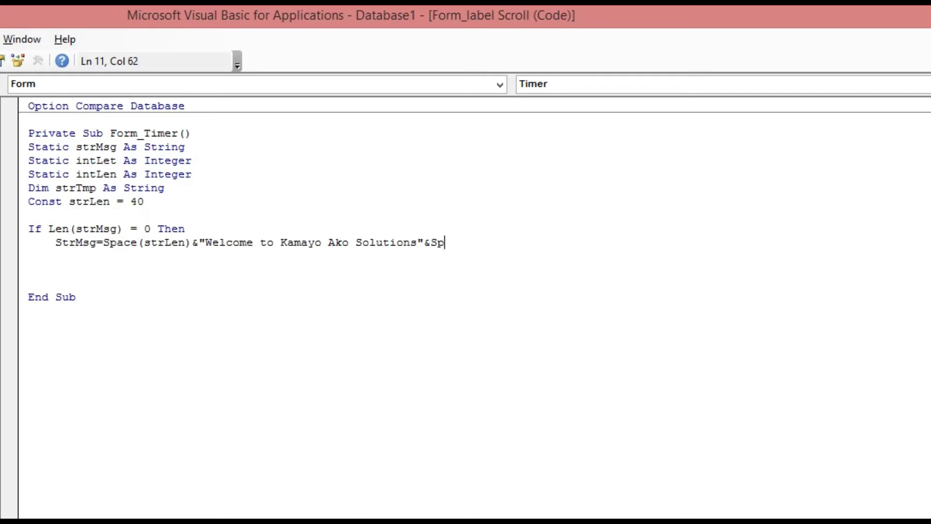
pyautogui.write('ace(')
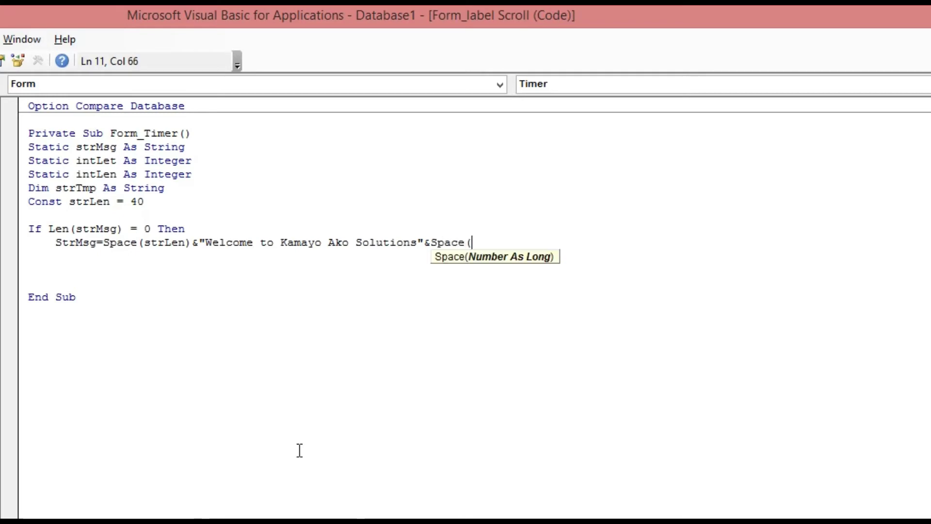
pyautogui.write('str')
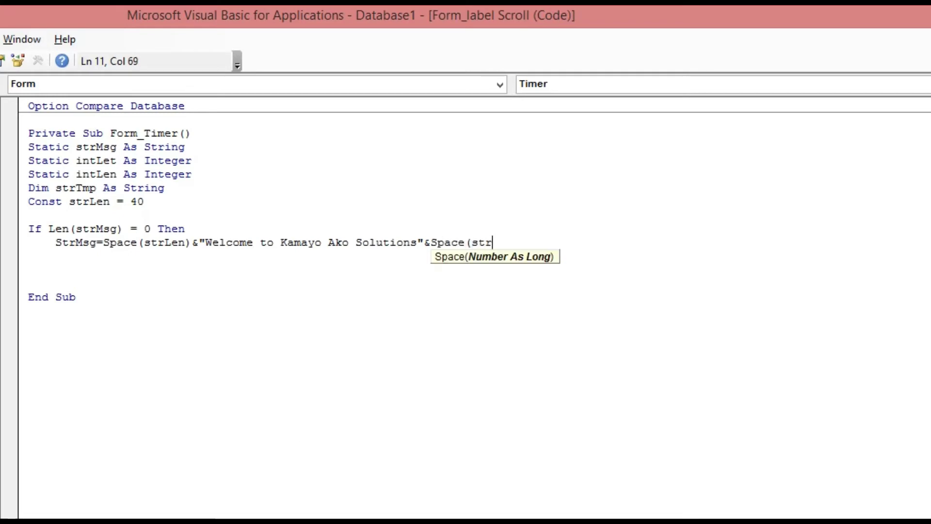
pyautogui.write('Len)')
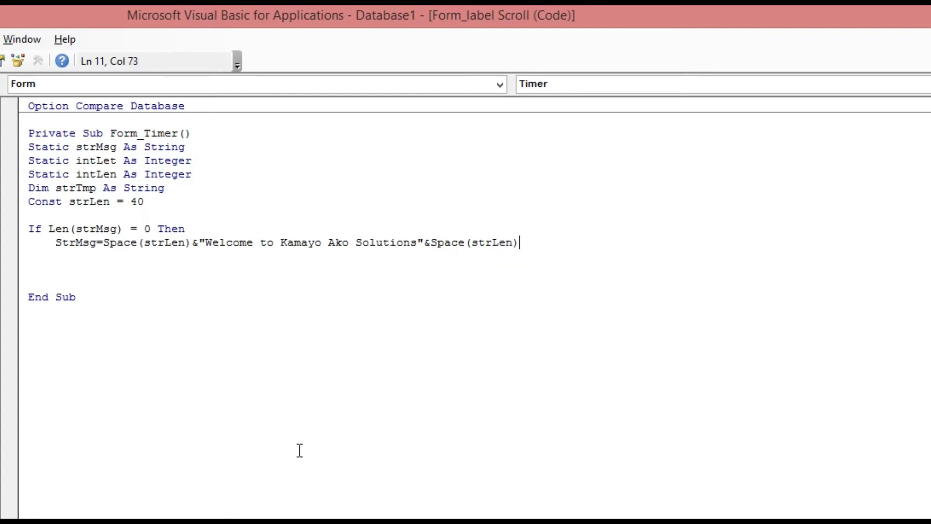
pyautogui.press('Return')
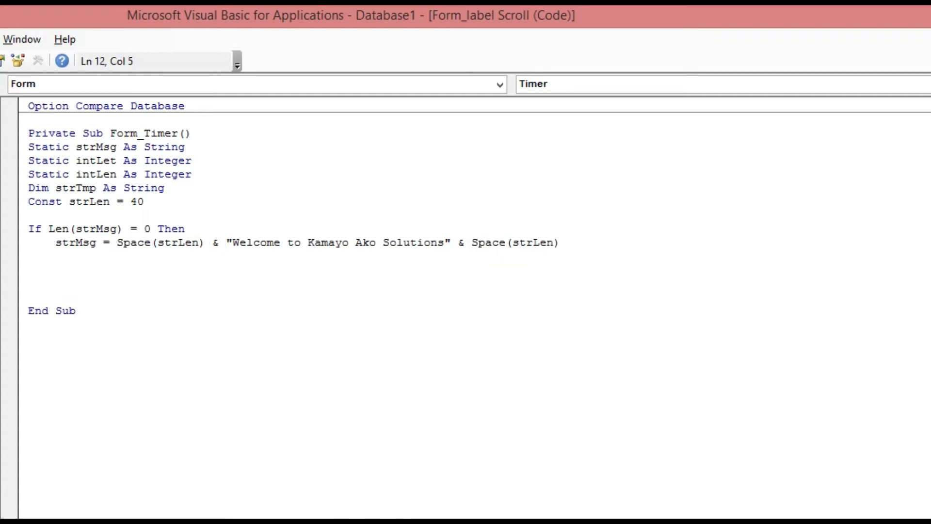
# Set intLen = Len(strMsg) and close the block with End If
pyautogui.write('intLen ')
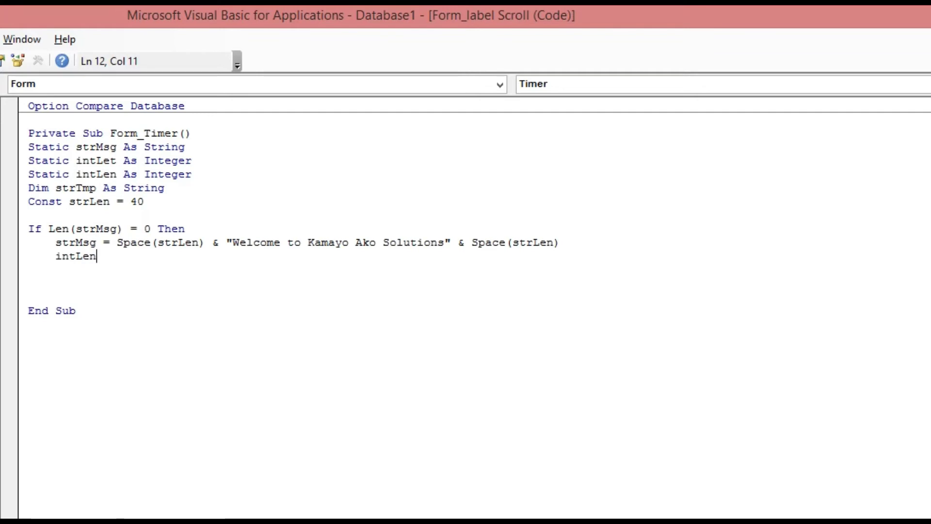
pyautogui.write('= L')
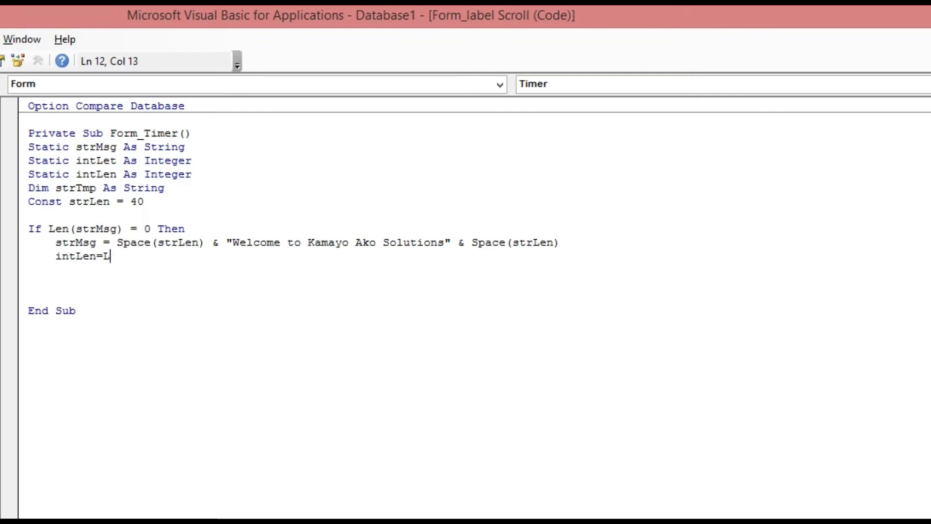
pyautogui.write('en(')
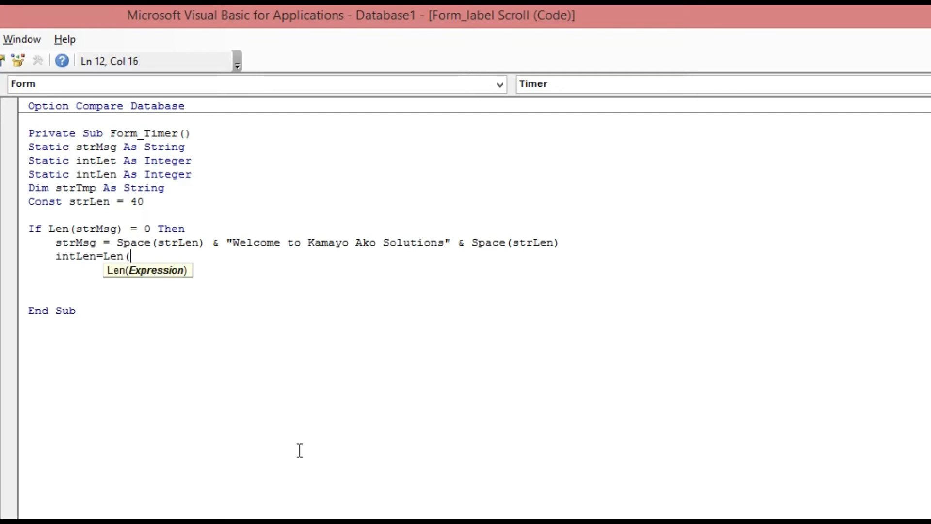
pyautogui.write('str')
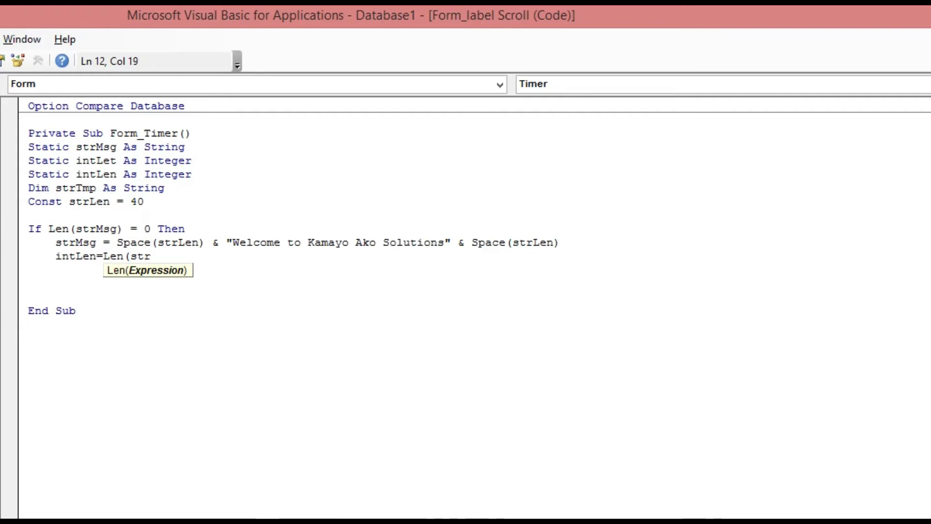
pyautogui.write('Msg')
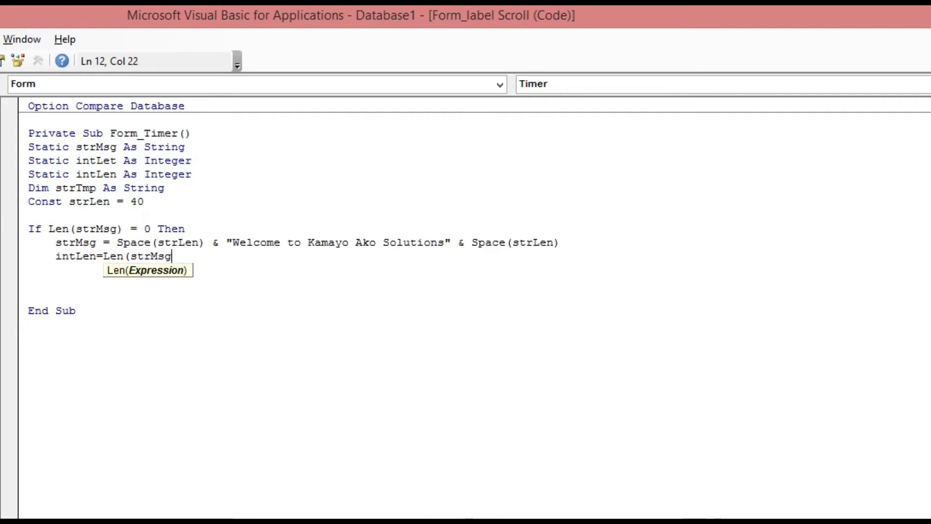
pyautogui.write(')')
pyautogui.press('Return')
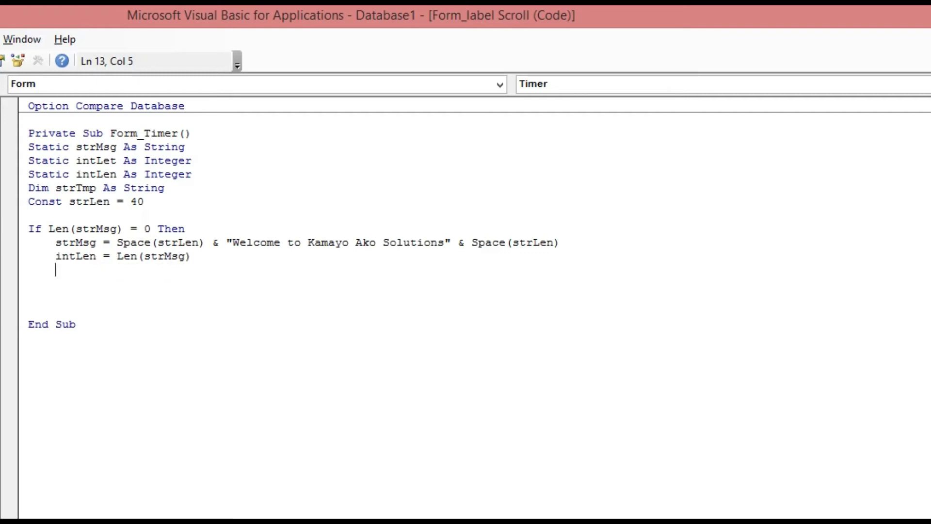
pyautogui.press('BackSpace')
pyautogui.write('end if')
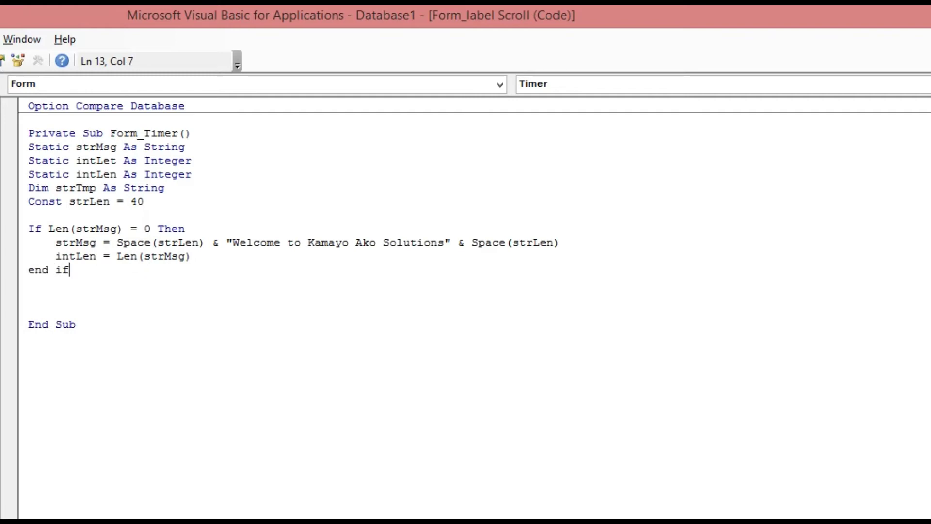
pyautogui.press('Return')
pyautogui.press('Return')
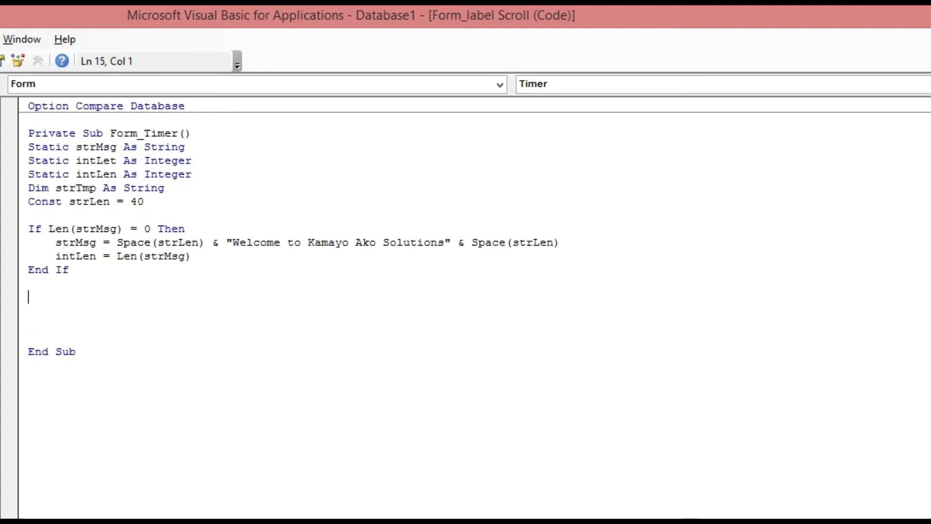
# Increment intLet and reset it to 1 when it exceeds intLen
pyautogui.write('int')
pyautogui.write('Let=')
pyautogui.write('intLet')
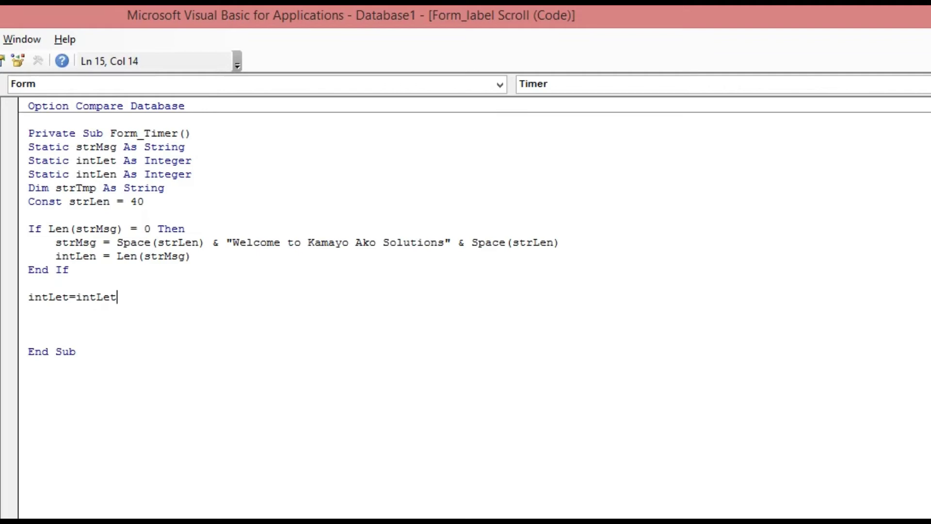
pyautogui.write('+1')
pyautogui.press('Return')
pyautogui.press('Return')
pyautogui.write('I')
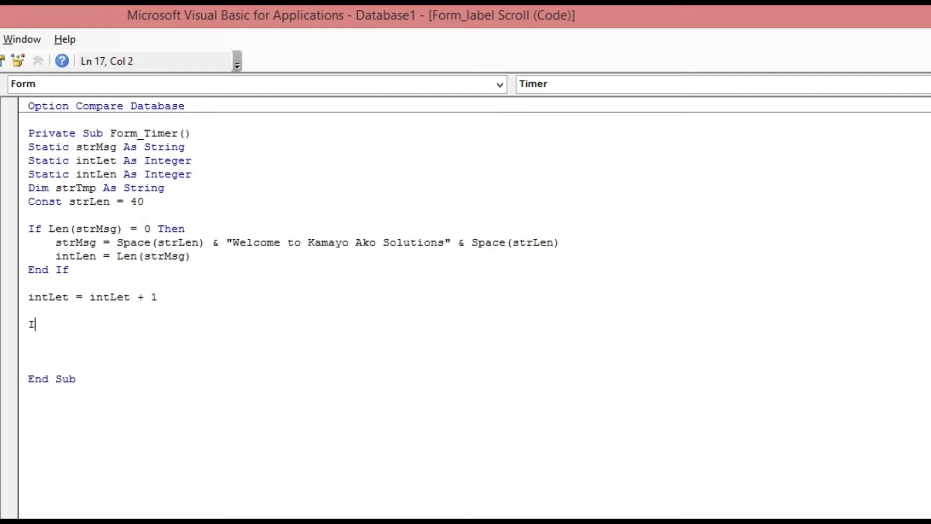
pyautogui.write('f intlet')
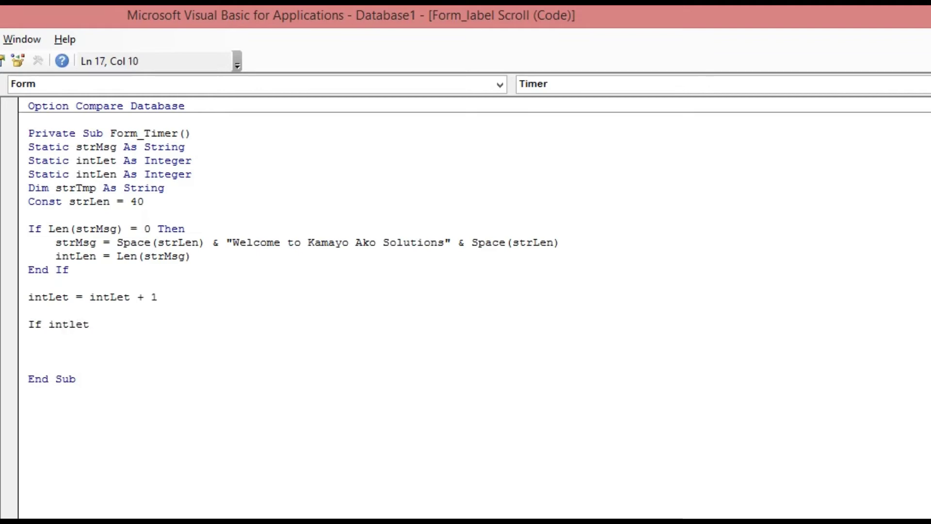
pyautogui.write('>')
pyautogui.write('int')
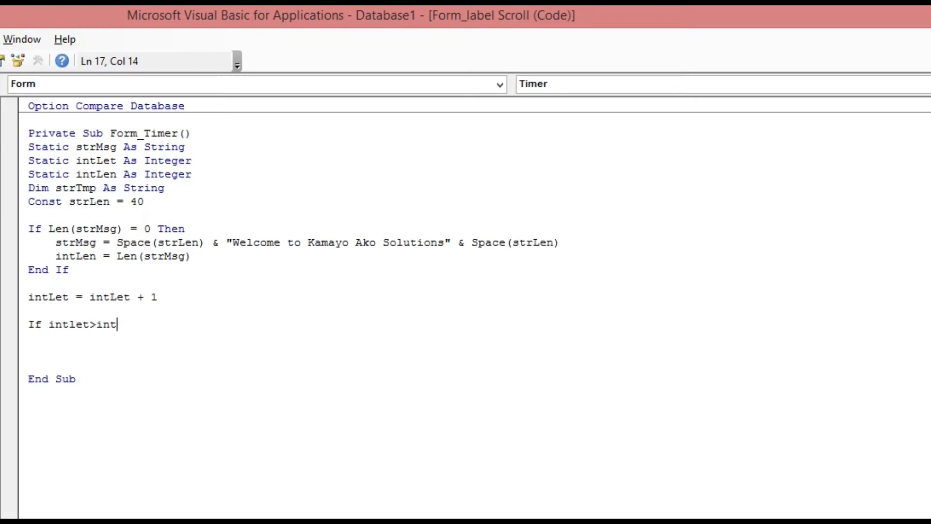
pyautogui.write('Len')
pyautogui.write(' then')
pyautogui.press('Return')
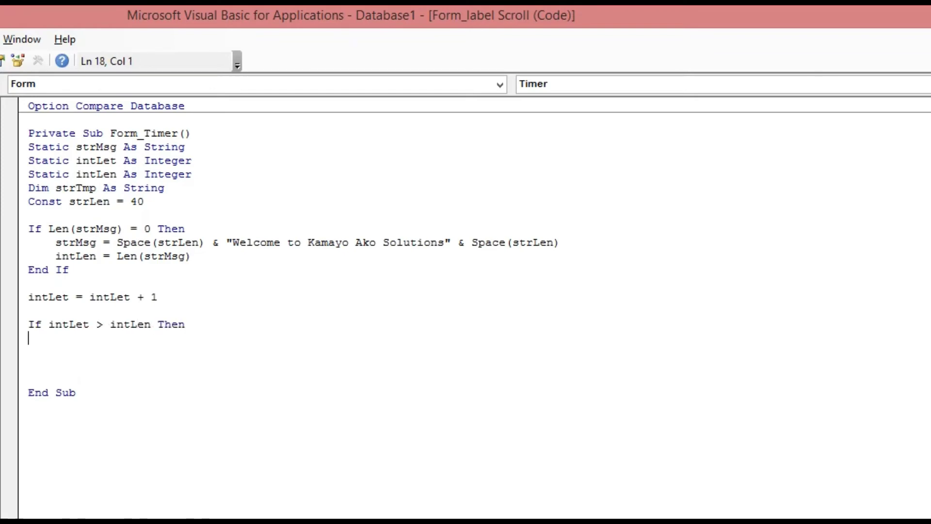
pyautogui.press('Tab')
pyautogui.write('in')
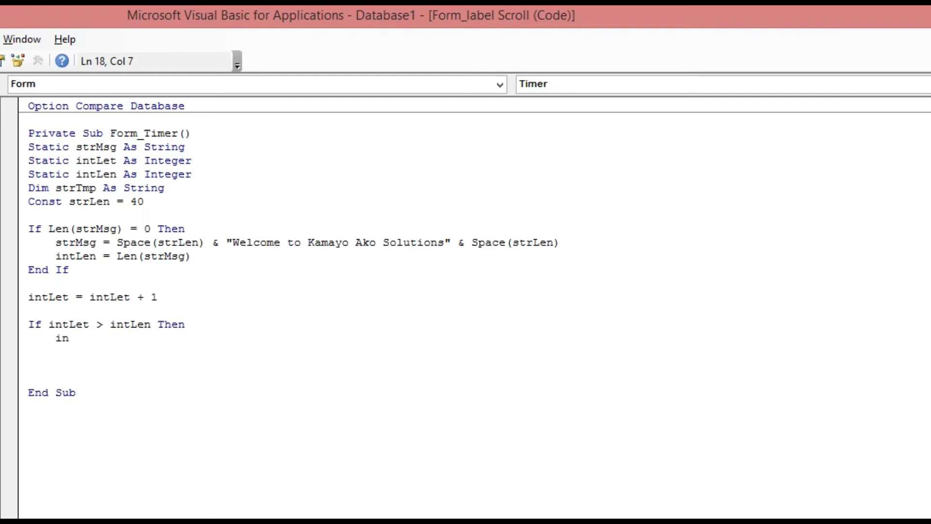
pyautogui.write('tLet')
pyautogui.write('=')
pyautogui.write('0')
pyautogui.press('BackSpace')
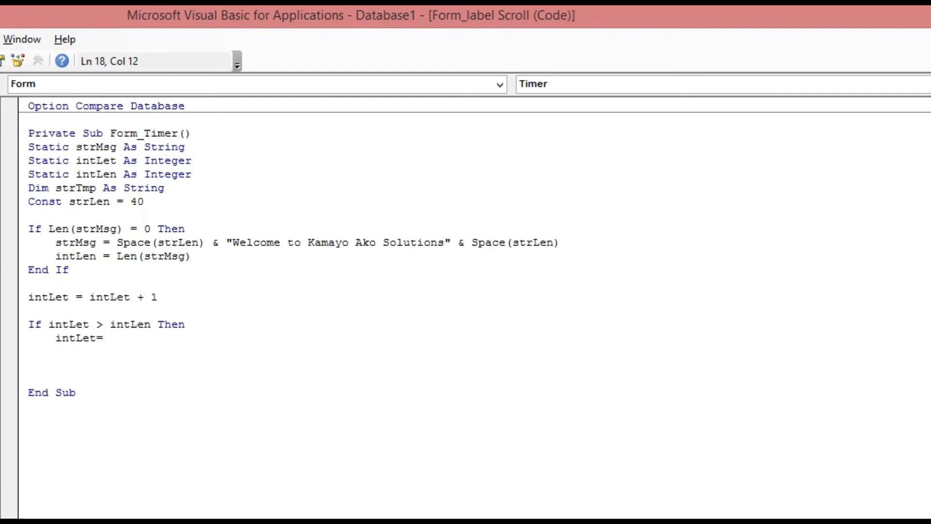
pyautogui.write('1')
pyautogui.press('Return')
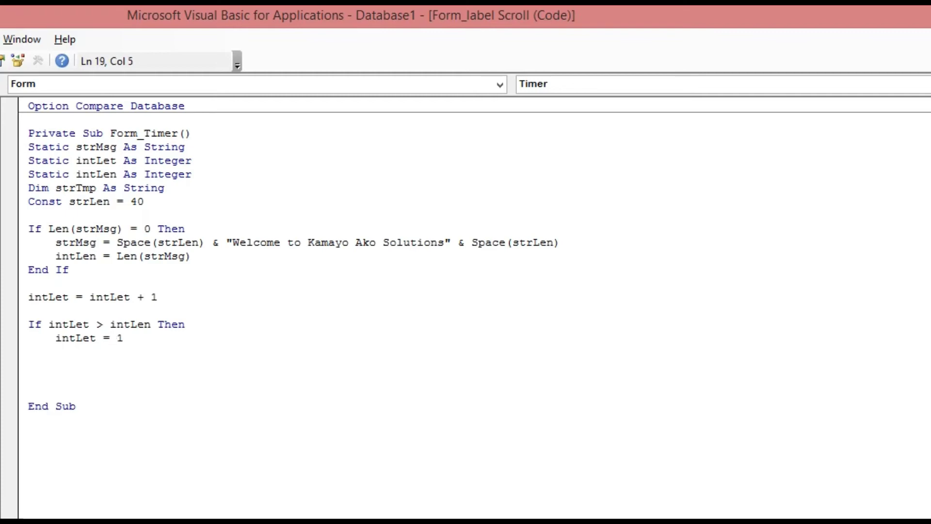
pyautogui.write('end ')
pyautogui.write('If')
pyautogui.press('Return')
pyautogui.press('Return')
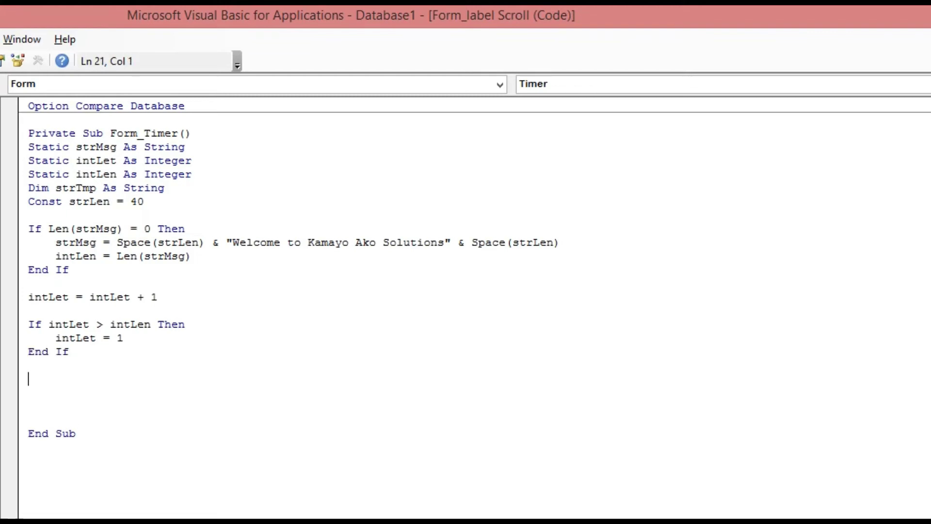
# Set strTmp = Mid(strMsg, intLet, strLen)
pyautogui.write('strTm')
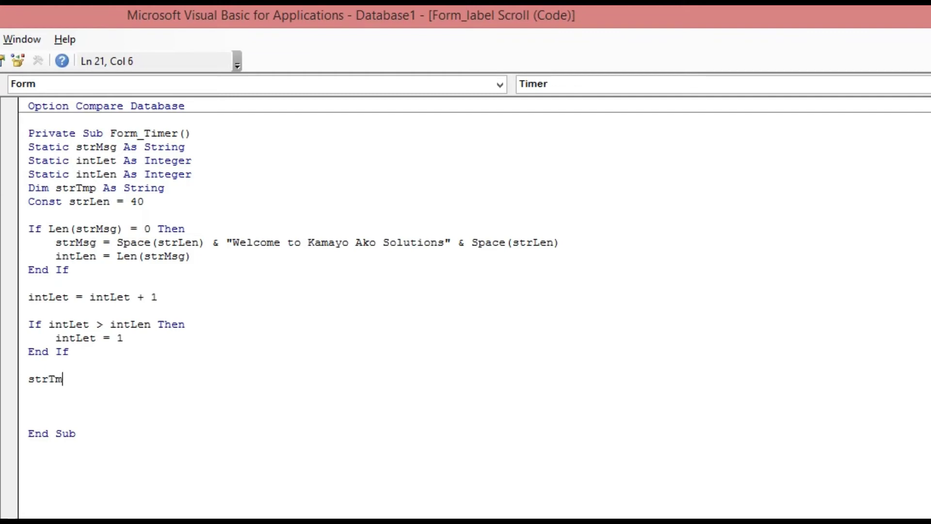
pyautogui.write('p=')
pyautogui.write('Mid')
pyautogui.write('(')
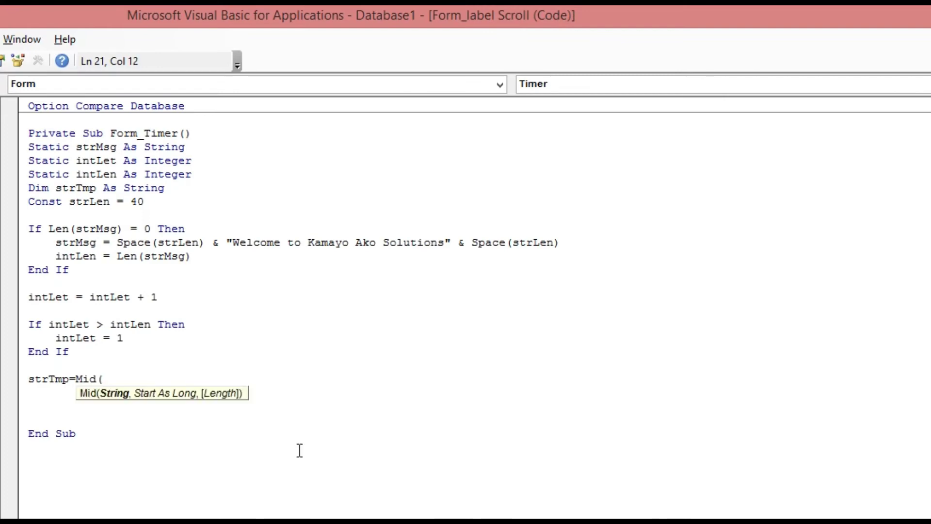
pyautogui.write('strMsg')
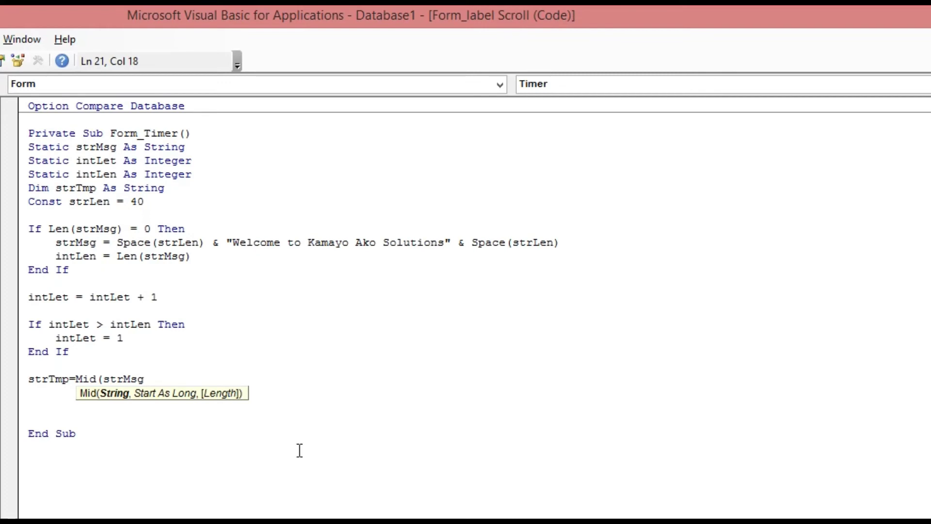
pyautogui.write(',int')
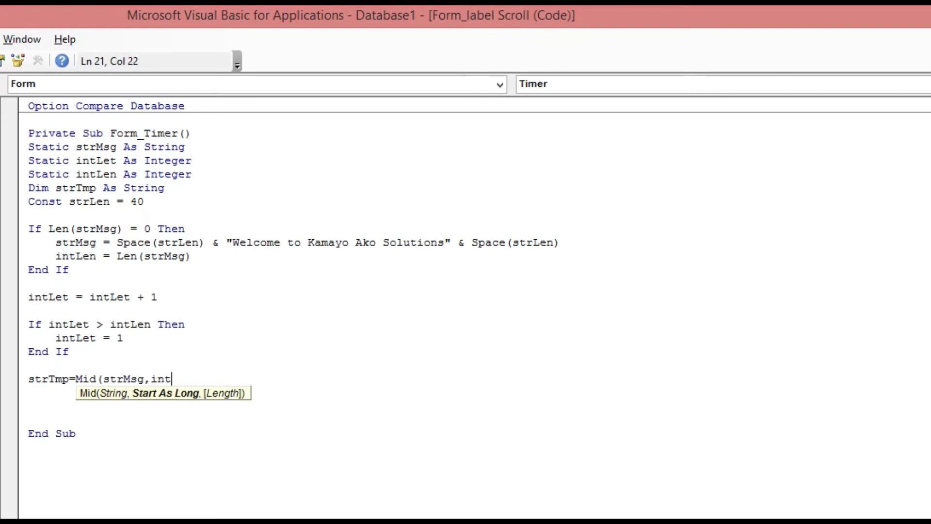
pyautogui.write('let')
pyautogui.write(',strl')
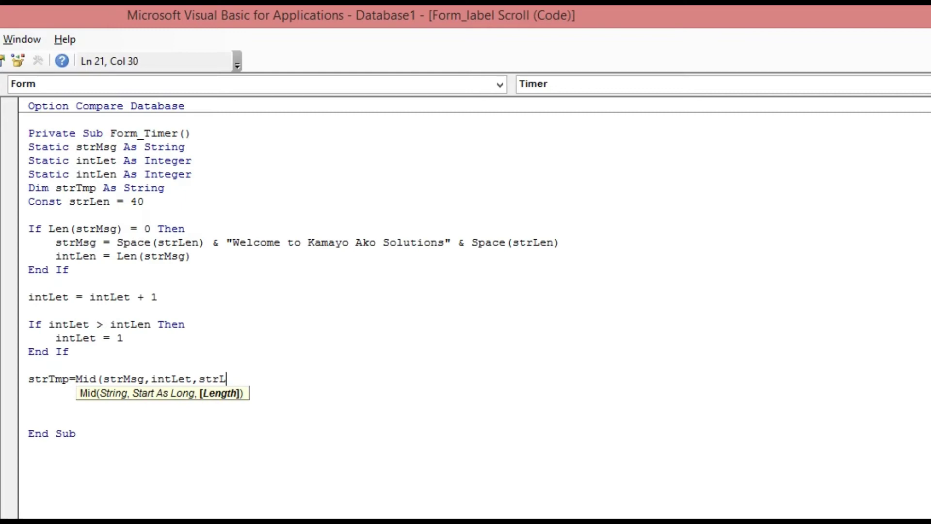
pyautogui.write('en)')
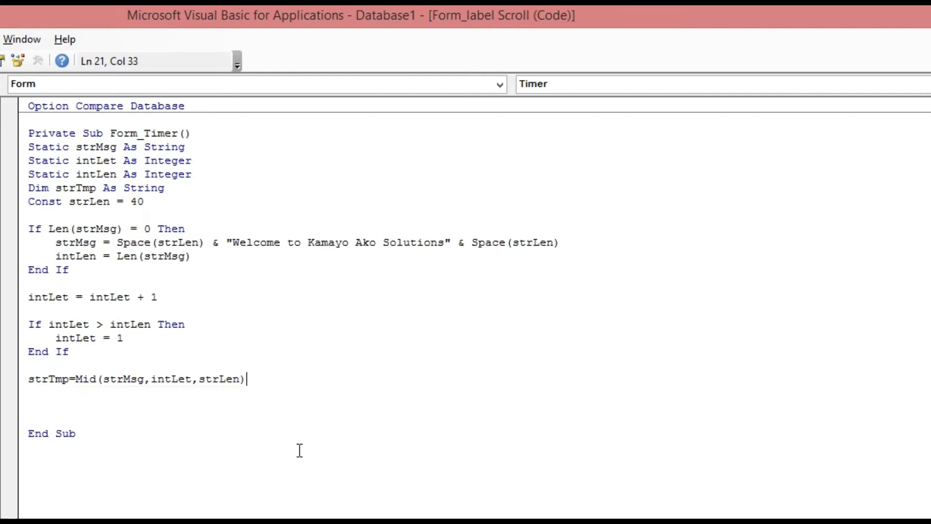
pyautogui.press('Return')
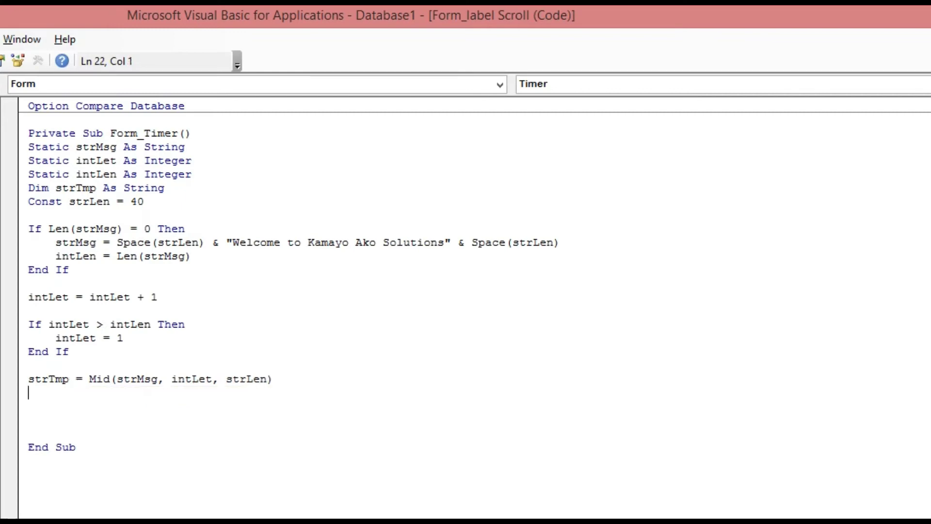
pyautogui.press('Return')
# Add If strTmp = Space(strLen) Then with intLet = 1 'Re-start scrolling
pyautogui.write('If st')
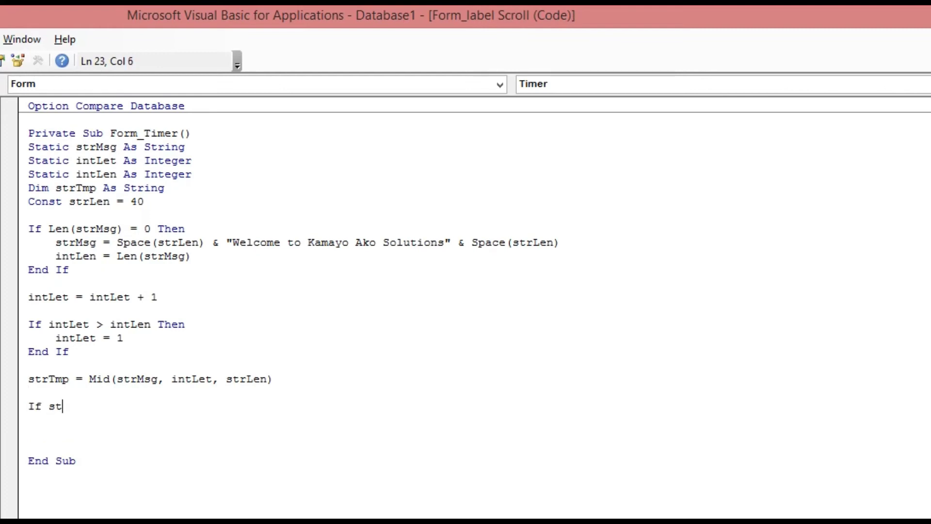
pyautogui.write('rTmp')
pyautogui.write('=')
pyautogui.write('Space')
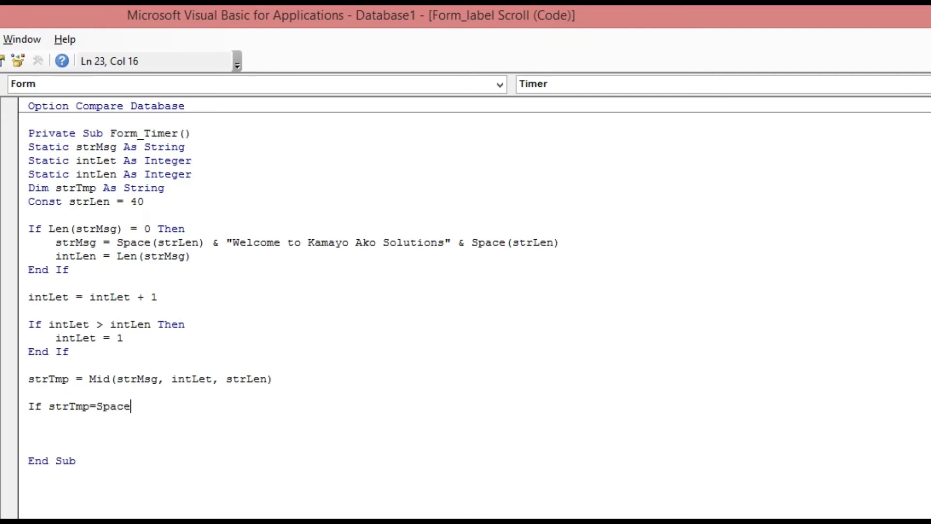
pyautogui.write('(st')
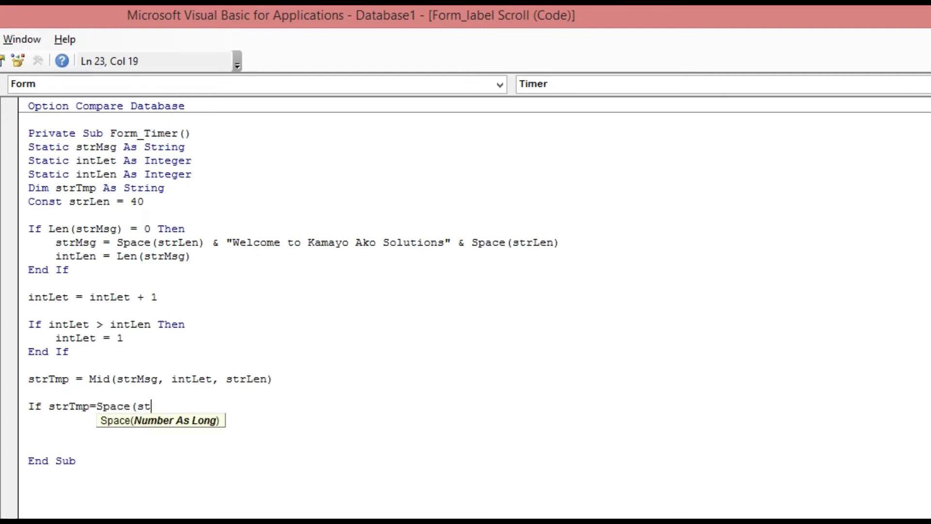
pyautogui.write('rLen')
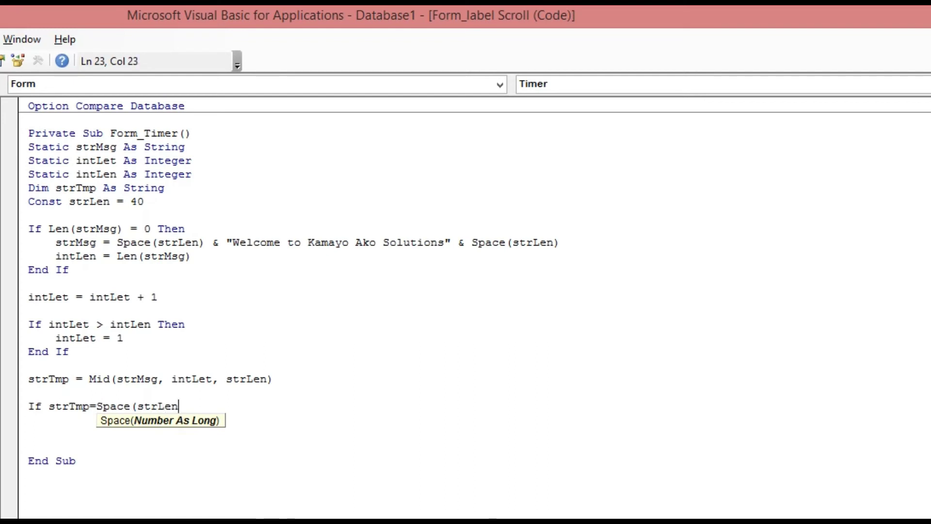
pyautogui.write(') then')
pyautogui.press('Return')
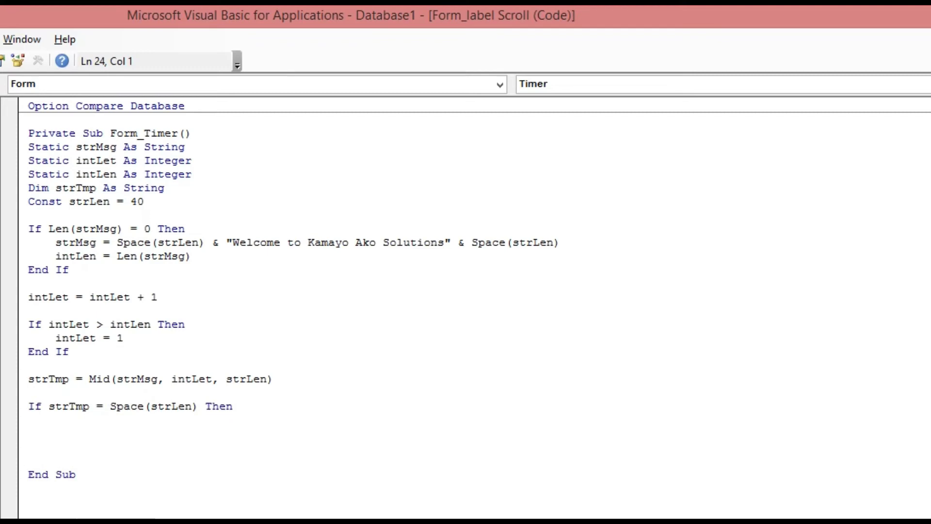
pyautogui.press('Tab')
pyautogui.write('int')
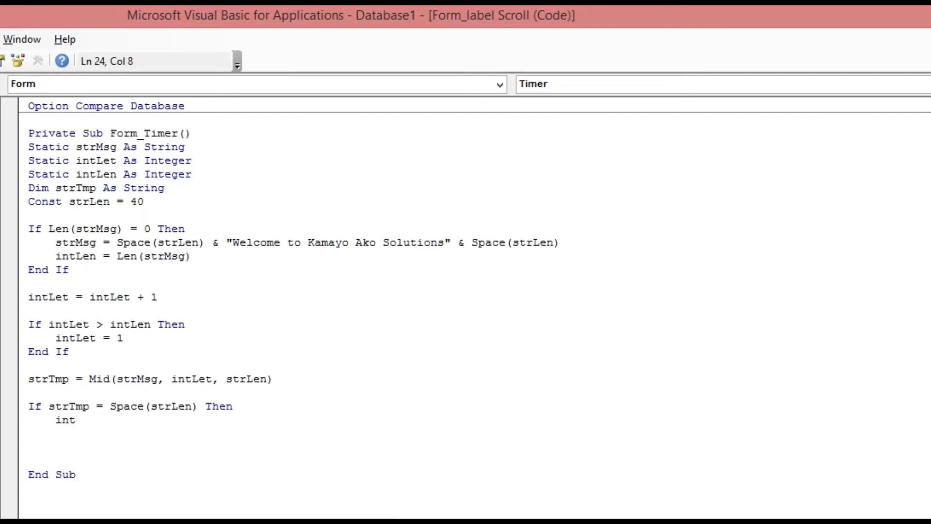
pyautogui.write('Let')
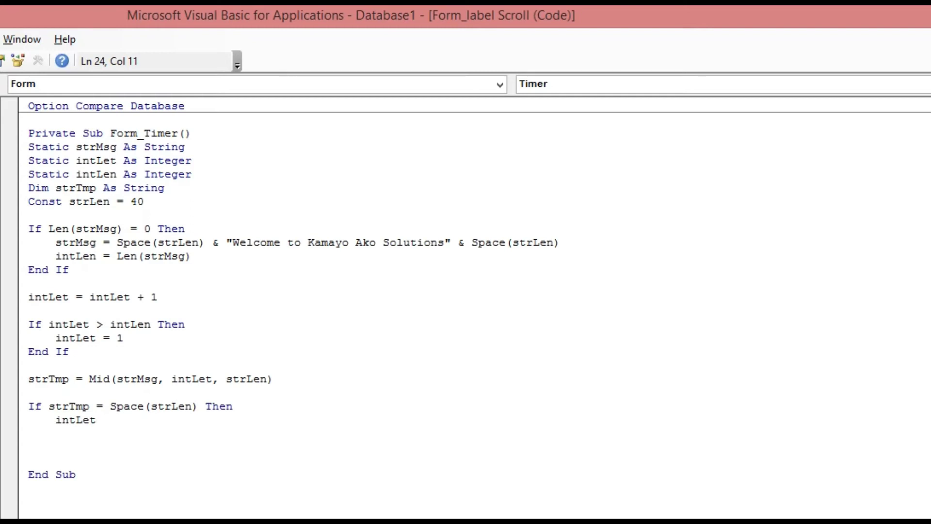
pyautogui.write(' = ')
pyautogui.write('1 "')
pyautogui.write('Res')
pyautogui.press('BackSpace')
pyautogui.press('BackSpace')
pyautogui.press('BackSpace')
pyautogui.press('BackSpace')
pyautogui.write("'")
pyautogui.write('Rest')
pyautogui.press('BackSpace')
pyautogui.press('BackSpace')
pyautogui.write('-st')
pyautogui.write('art s')
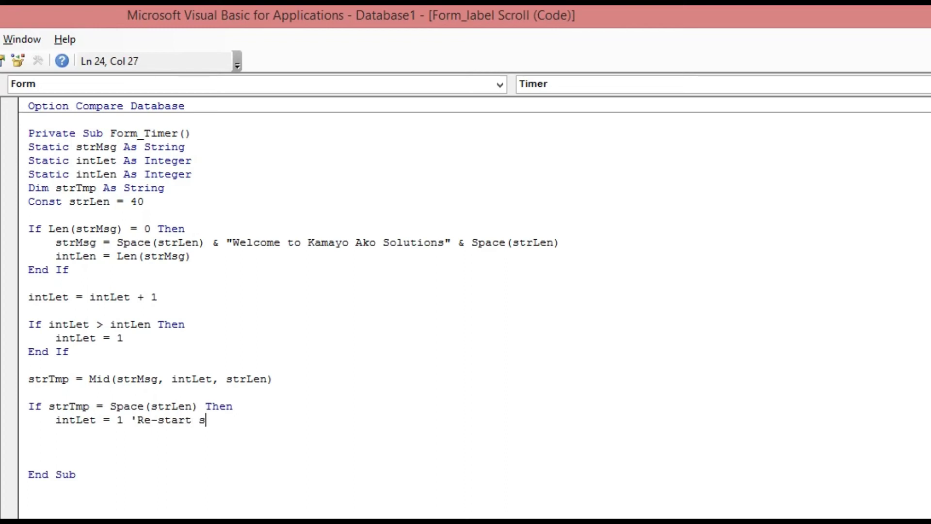
pyautogui.write('c')
pyautogui.write('r')
pyautogui.press('BackSpace')
pyautogui.write('hr')
pyautogui.press('BackSpace')
pyautogui.press('BackSpace')
pyautogui.write('rolling')
pyautogui.press('Return')
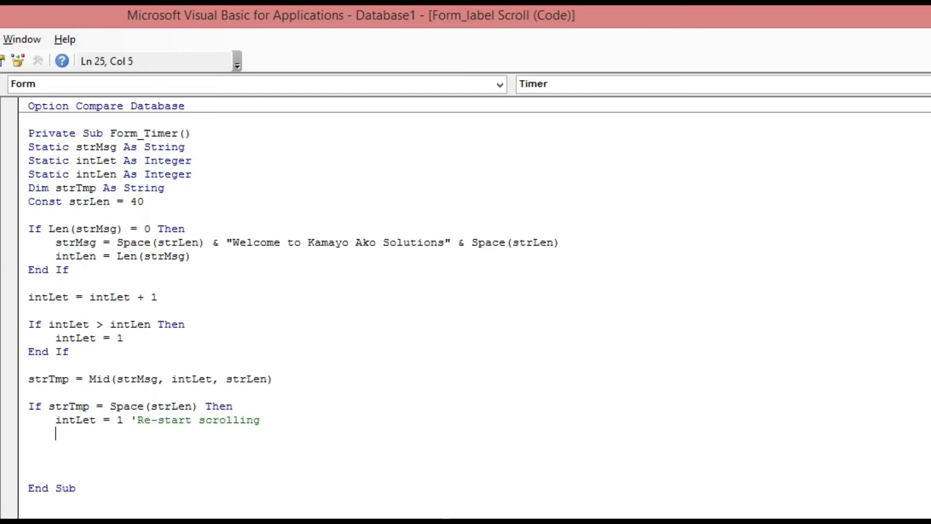
# Close the block with End If and remove the extra blank lines before End Sub
pyautogui.press('BackSpace')
pyautogui.write('end i')
pyautogui.write('n')
pyautogui.press('BackSpace')
pyautogui.write('f')
pyautogui.press('Return')
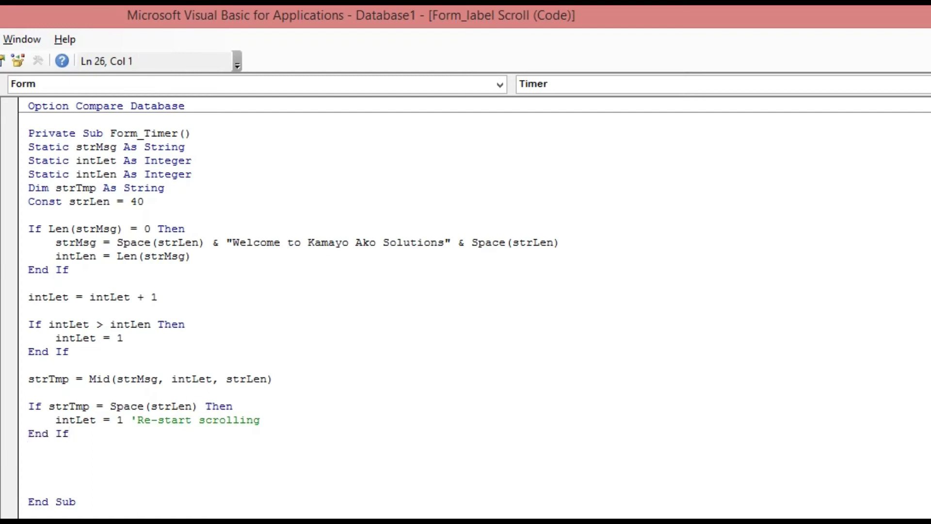
pyautogui.press('Delete')
pyautogui.press('Delete')
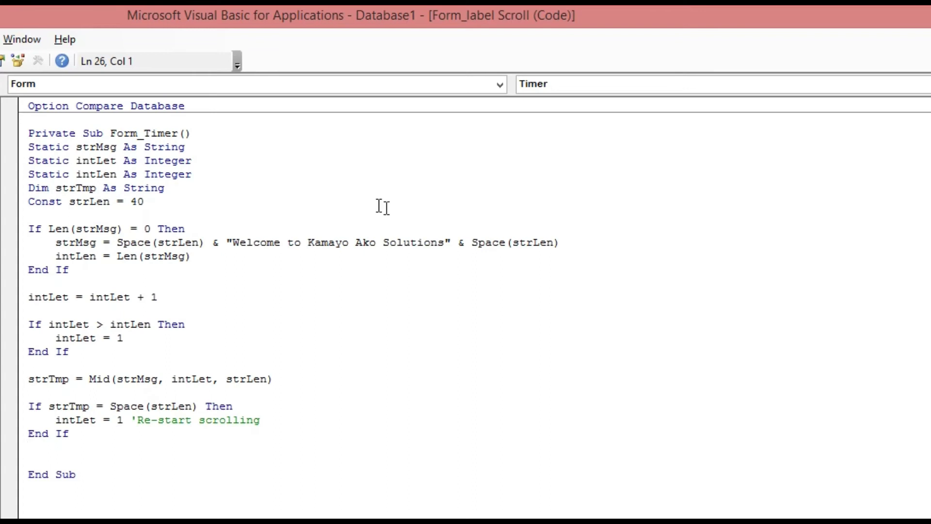
# Check the welcome string and strLen constant, then return to Access with Alt+F11
pyautogui.moveTo(233, 242); pyautogui.dragTo(437, 243)
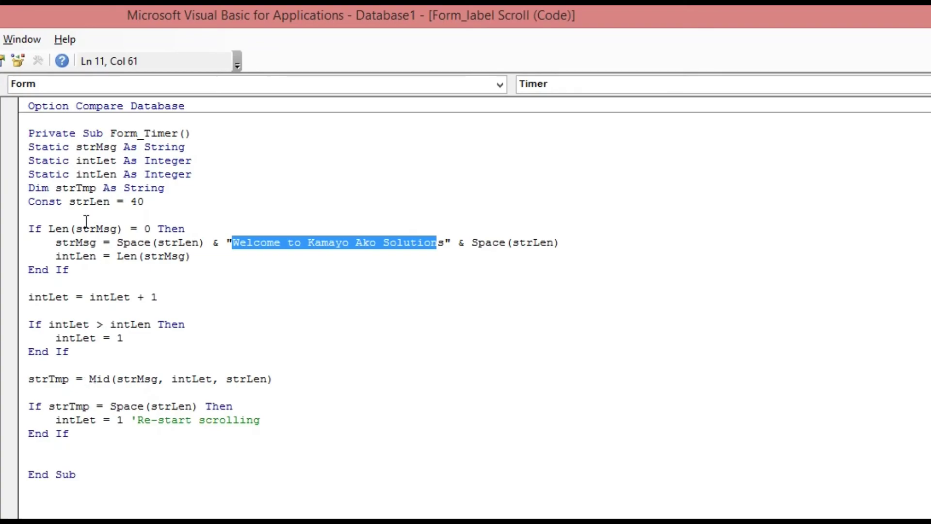
pyautogui.moveTo(289, 150); pyautogui.dragTo(333, 151)
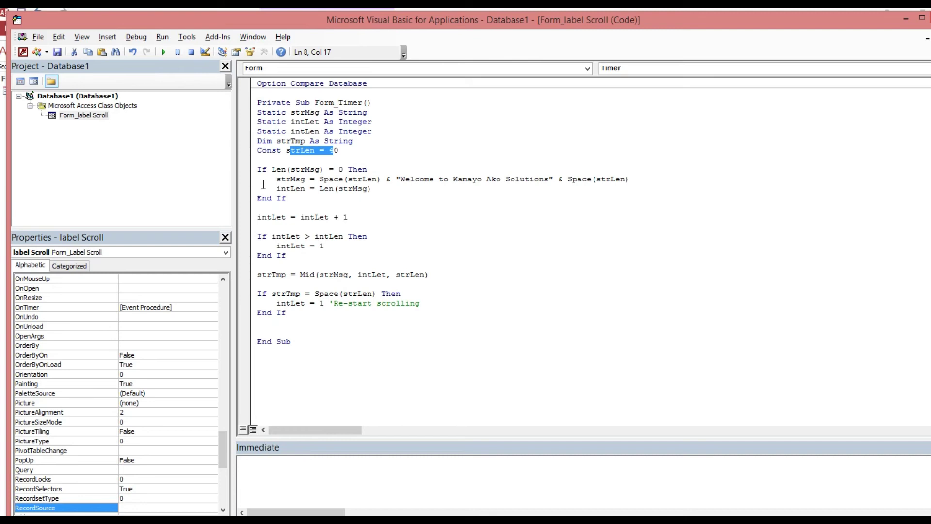
pyautogui.click(137, 36)
pyautogui.click(146, 49)
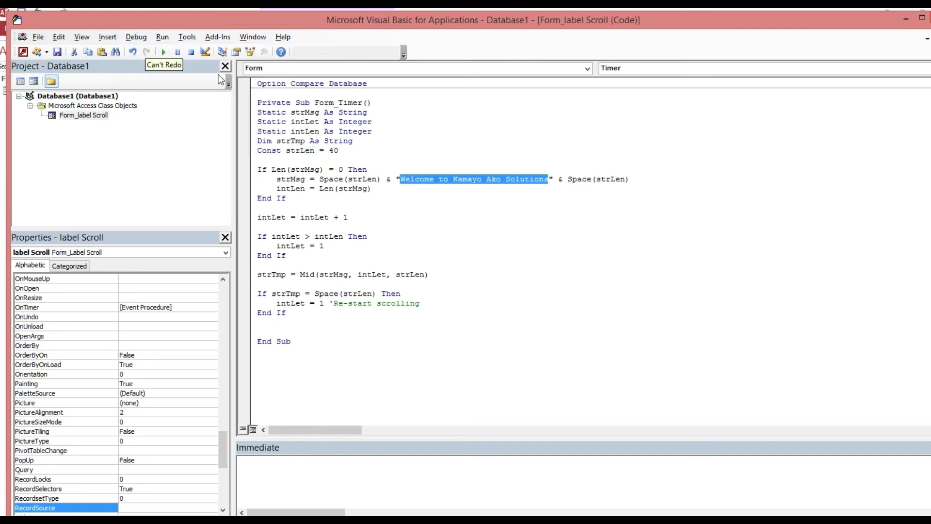
pyautogui.hotkey('alt', 'F11')
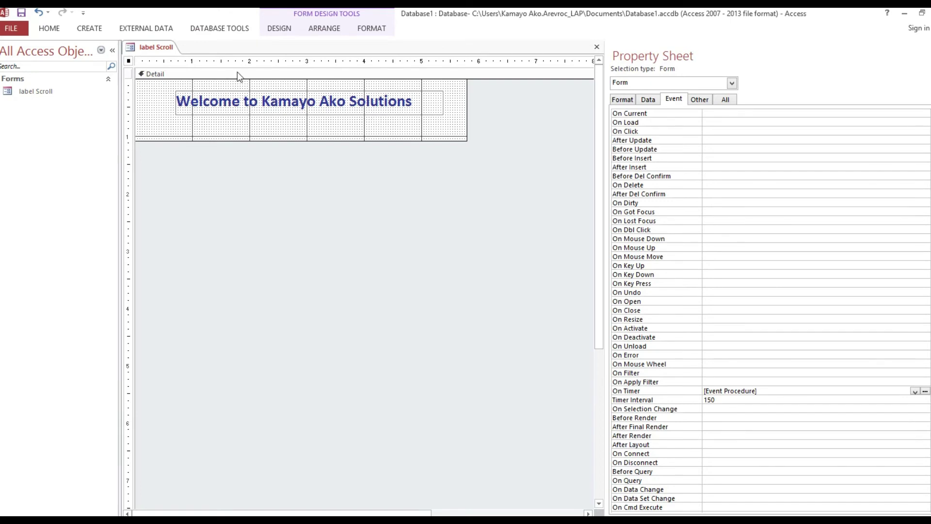
# Preview the form in Form View, then return it to Design View
pyautogui.click(49, 28)
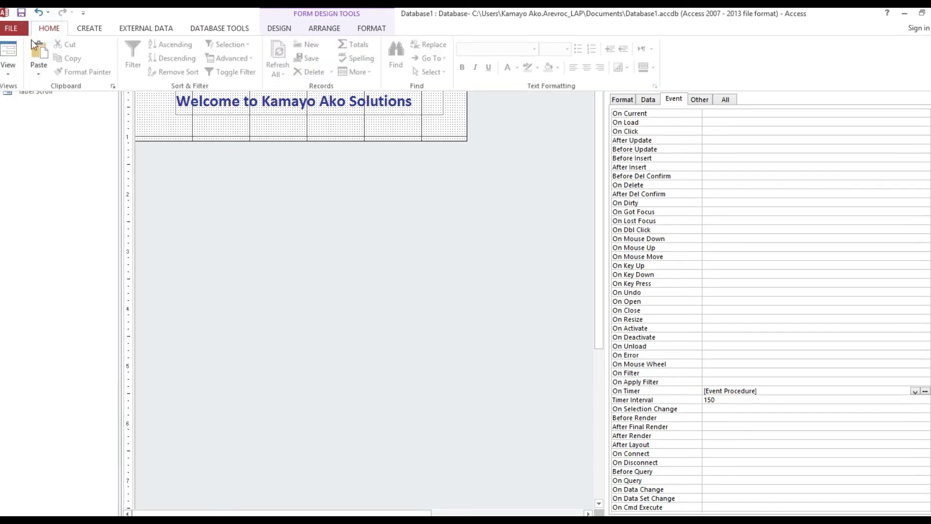
pyautogui.click(8, 51)
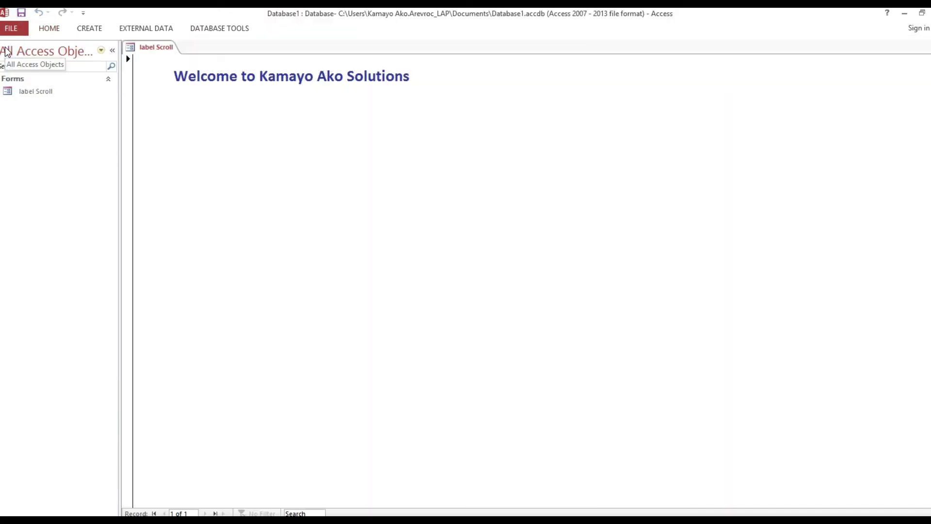
pyautogui.rightClick(208, 138)
pyautogui.click(233, 173)
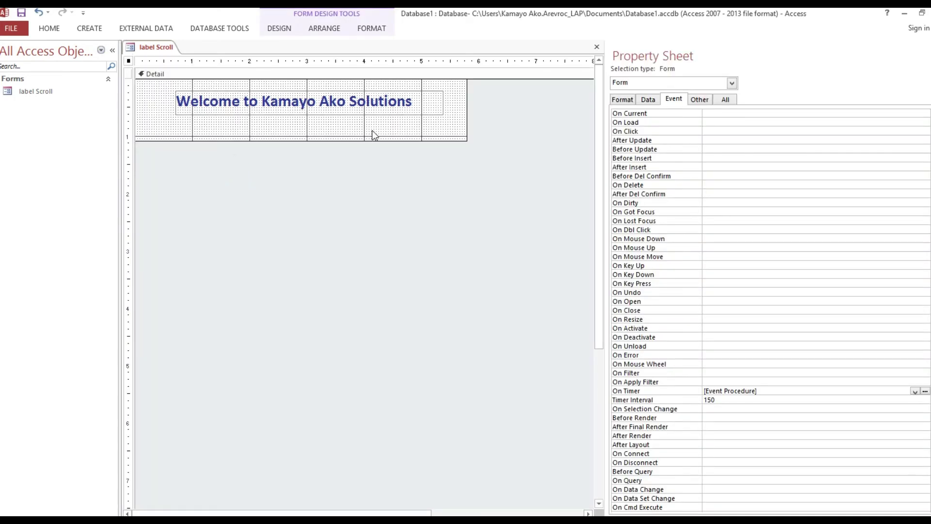
# Set the form's Pop Up property to Yes
pyautogui.click(700, 98)
pyautogui.click(674, 101)
pyautogui.click(706, 100)
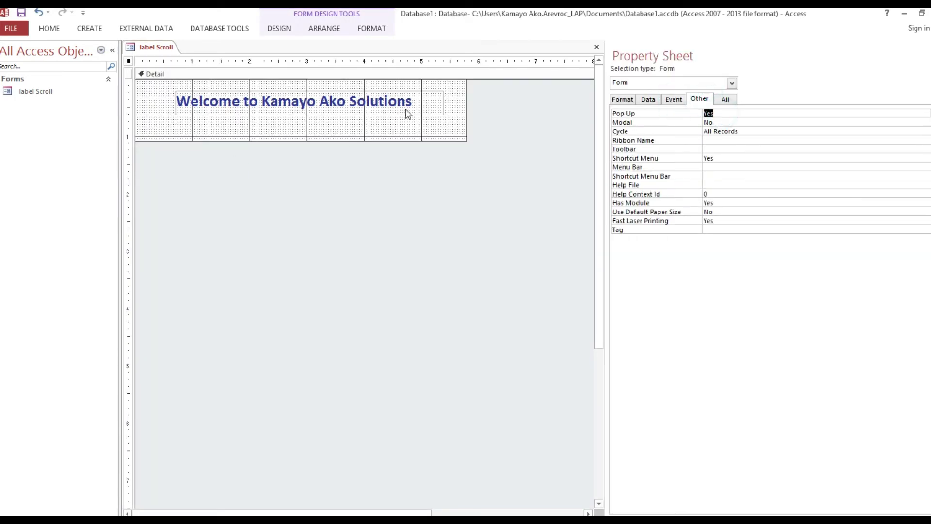
# Move the welcome label to the top-left and shrink the Detail section around it
pyautogui.moveTo(405, 109)
pyautogui.mouseDown()
pyautogui.moveTo(376, 99)
pyautogui.moveTo(377, 111)
pyautogui.mouseUp()
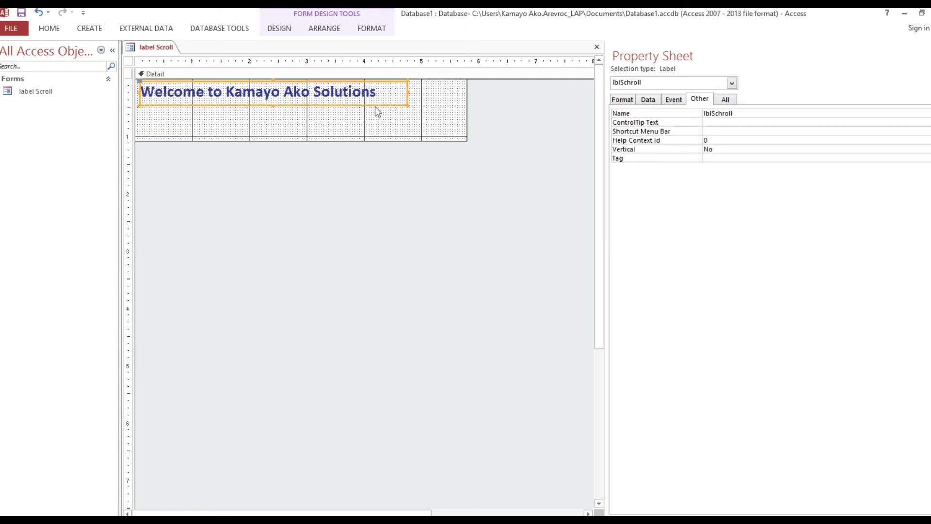
pyautogui.click(466, 141)
pyautogui.moveTo(464, 140); pyautogui.dragTo(414, 107)
# Save and test the form as a pop-up in Form View, then return to Design View
pyautogui.click(128, 61)
pyautogui.rightClick(141, 48)
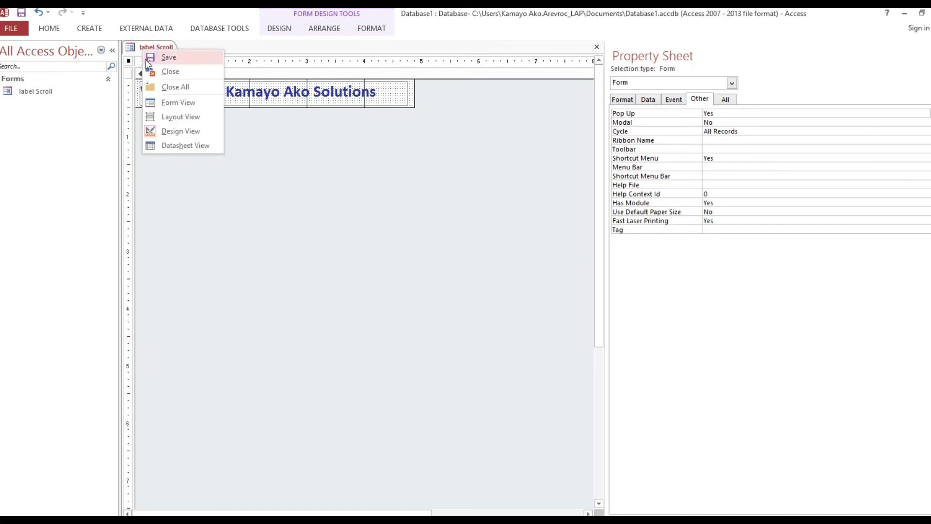
pyautogui.click(162, 103)
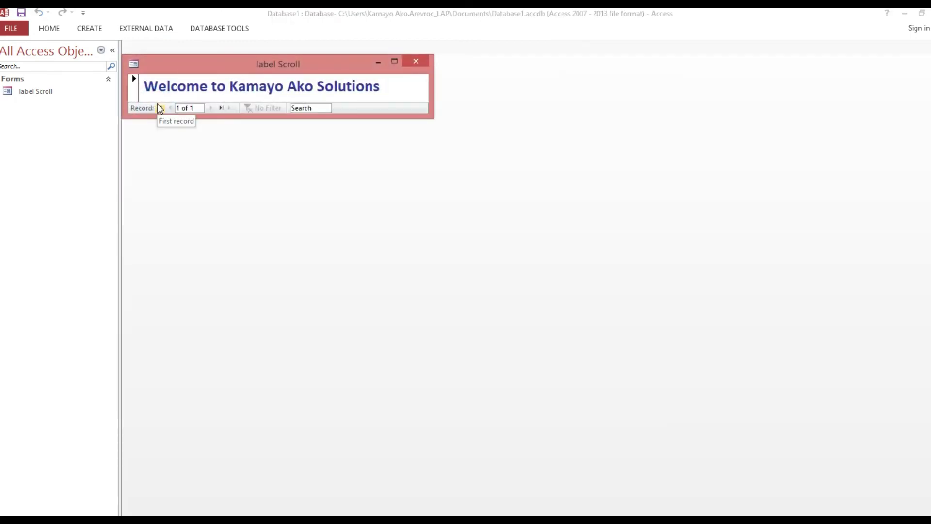
pyautogui.rightClick(224, 66)
pyautogui.click(245, 161)
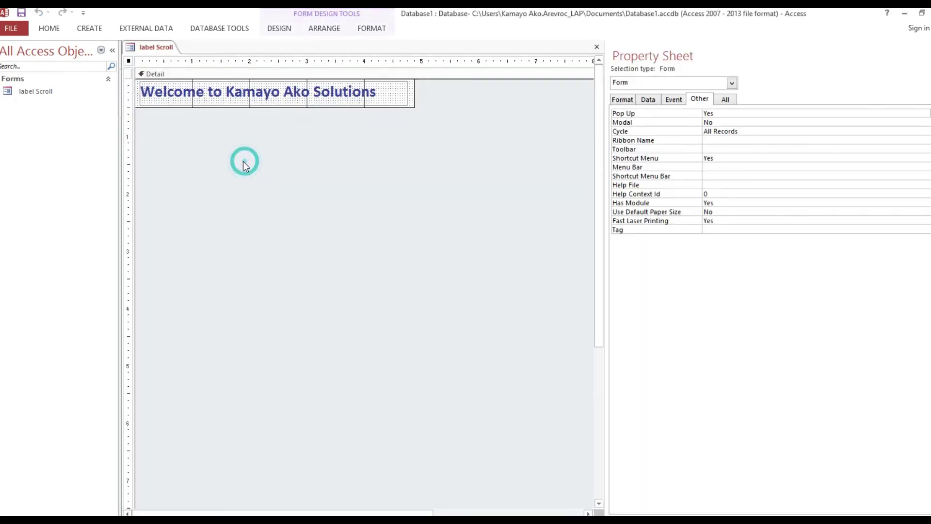
pyautogui.click(669, 100)
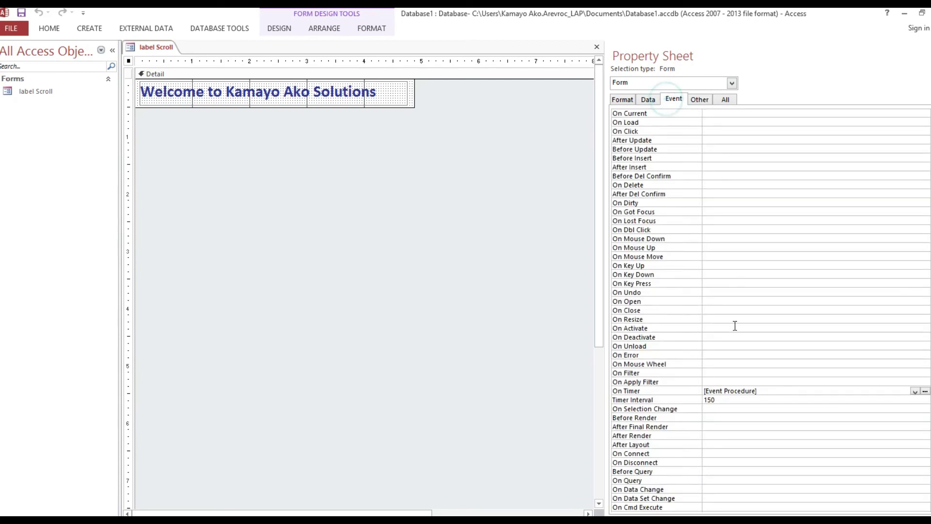
# Open the On Timer code and walk through the intLet and strTmp variables in Form_Timer
pyautogui.click(925, 391)
pyautogui.doubleClick(271, 217)
pyautogui.moveTo(276, 246); pyautogui.dragTo(291, 248)
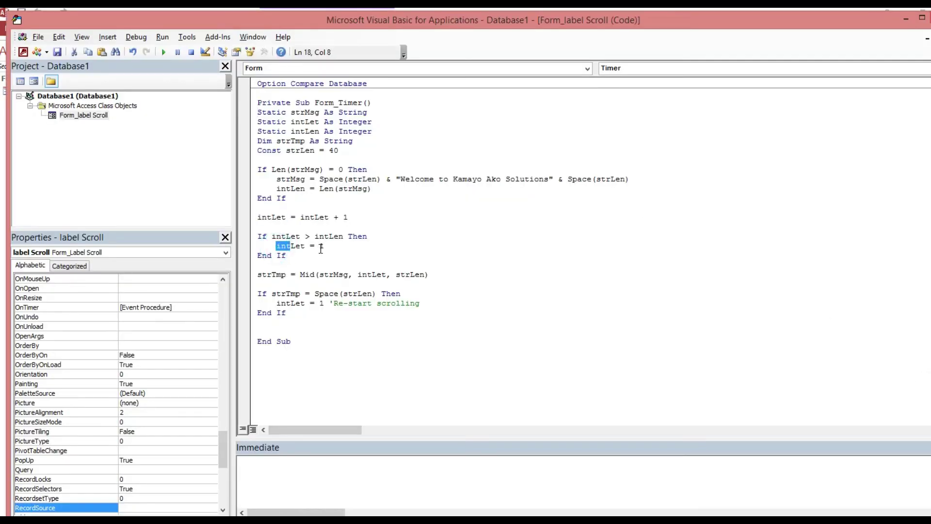
pyautogui.doubleClick(261, 272)
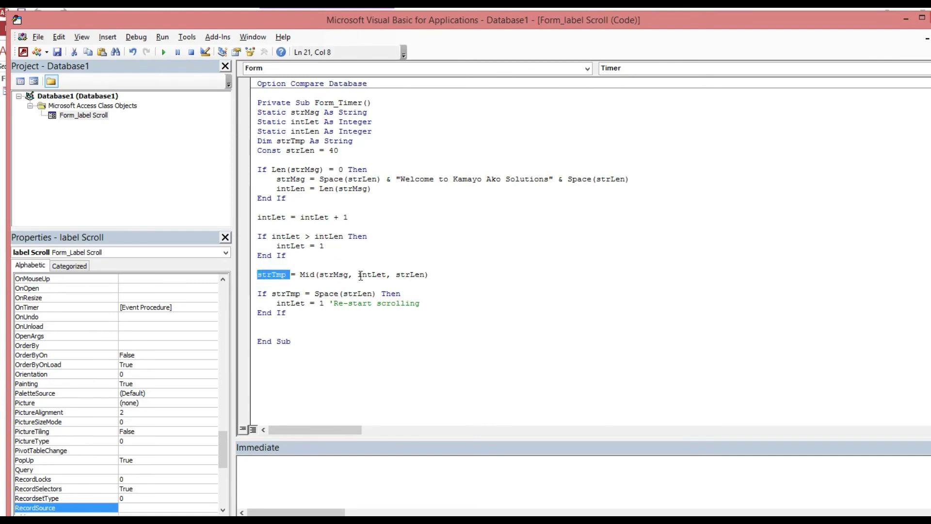
pyautogui.moveTo(359, 275); pyautogui.dragTo(376, 275)
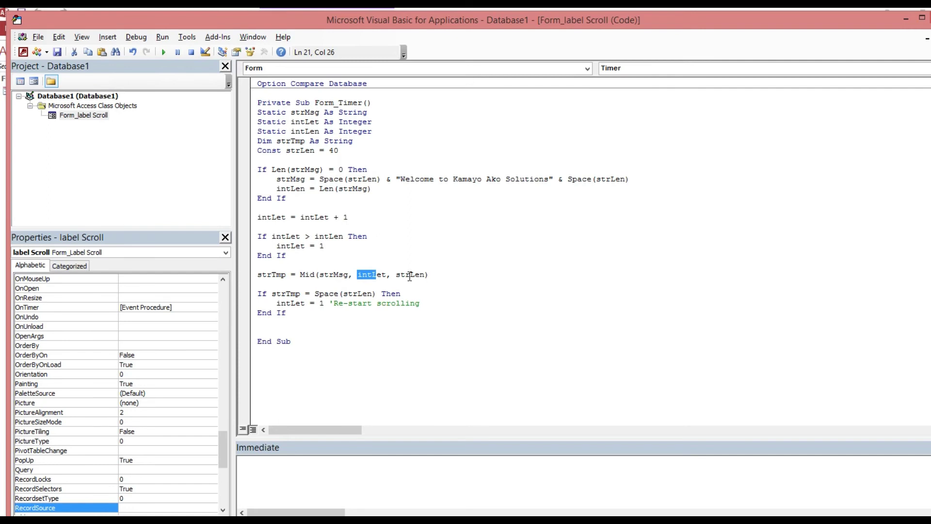
pyautogui.click(358, 275)
# Add a new line after the strTmp = Mid(...) assignment and begin typing Me!lbl
pyautogui.click(301, 285)
pyautogui.click(443, 274)
pyautogui.press('Return')
pyautogui.press('Return')
pyautogui.write('Me!')
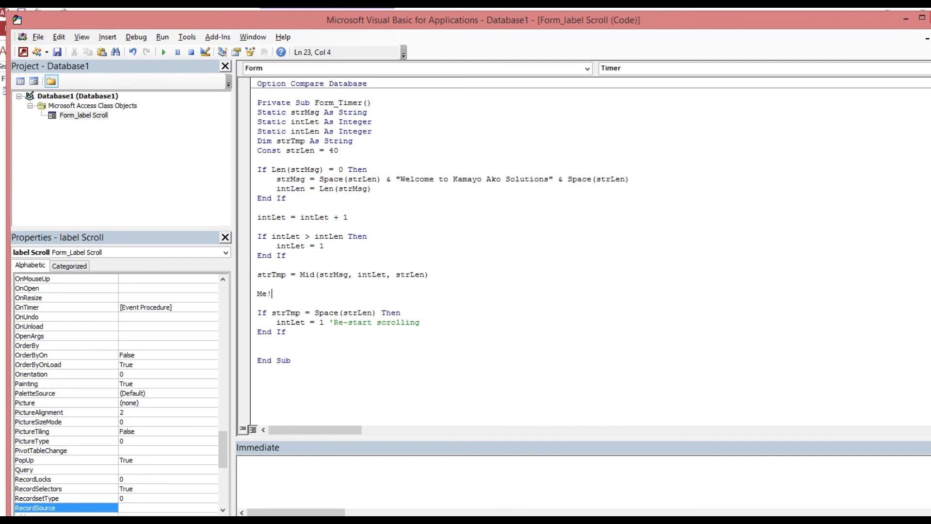
pyautogui.write('lblS')
pyautogui.write('ch')
pyautogui.press('BackSpace')
pyautogui.press('BackSpace')
pyautogui.press('BackSpace')
# Check on the Other tab that the welcome label is named lblSchroll
pyautogui.click(23, 52)
pyautogui.click(373, 103)
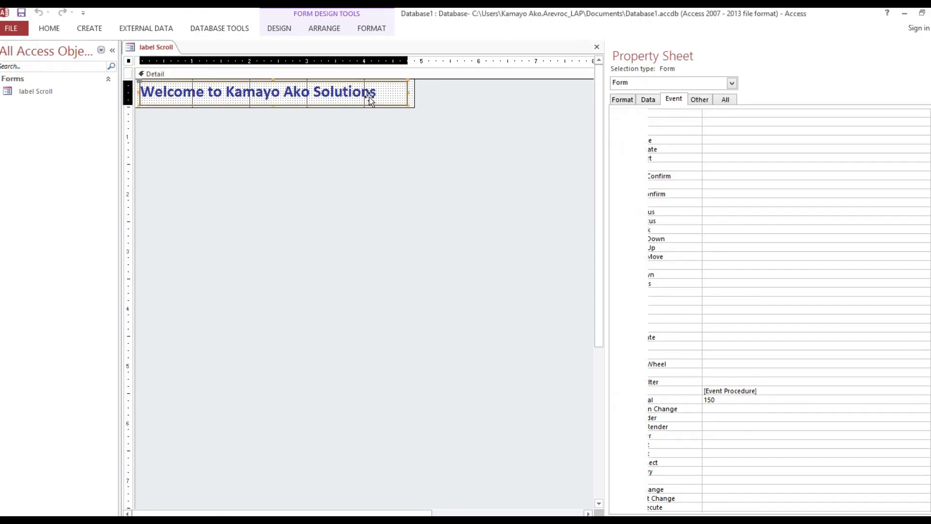
pyautogui.click(700, 100)
pyautogui.moveTo(749, 113); pyautogui.dragTo(694, 113)
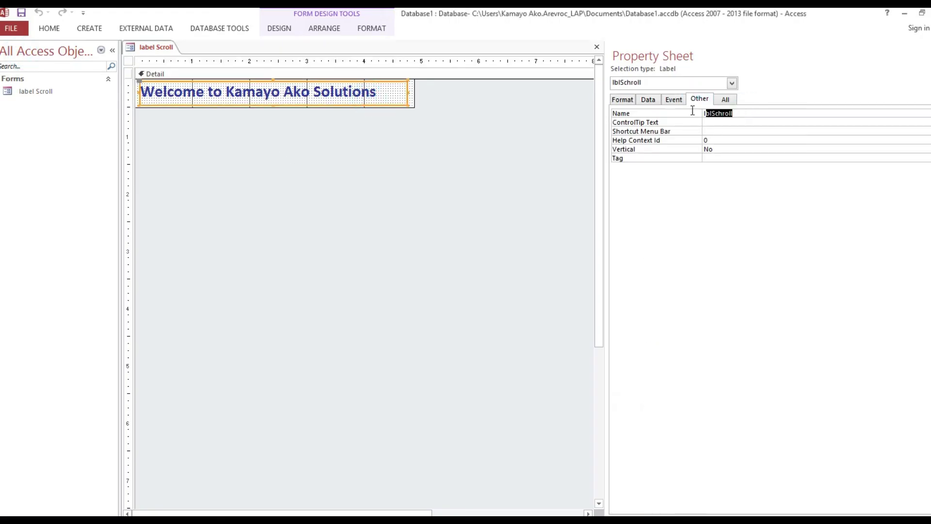
# Reopen the form's On Timer event code in the VBA editor
pyautogui.click(129, 61)
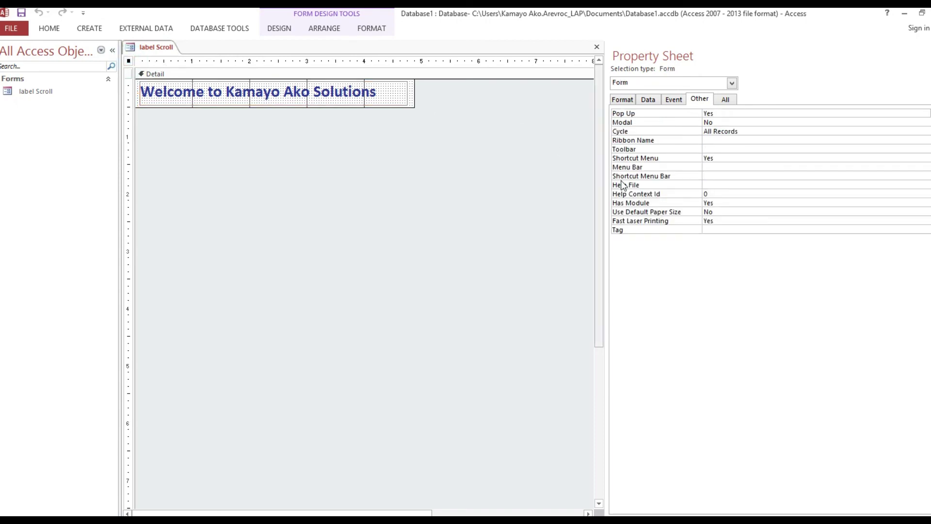
pyautogui.click(673, 99)
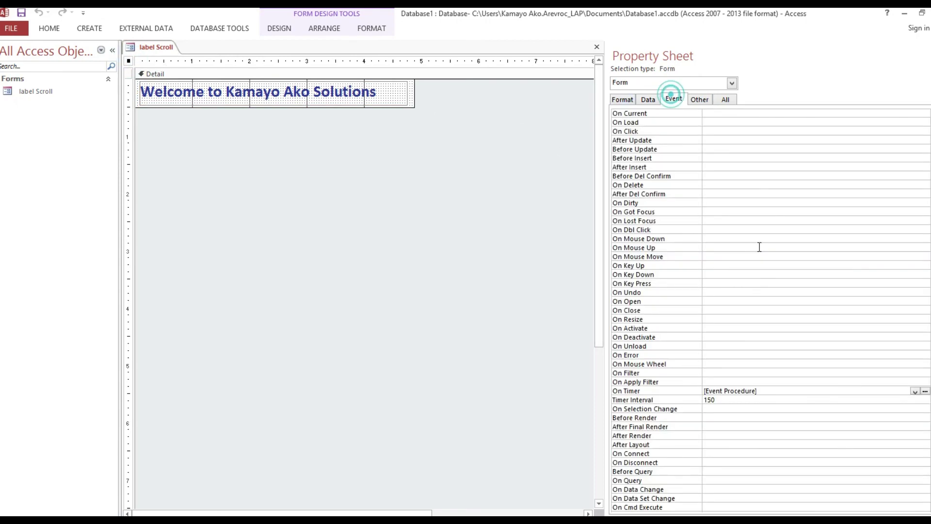
pyautogui.click(925, 391)
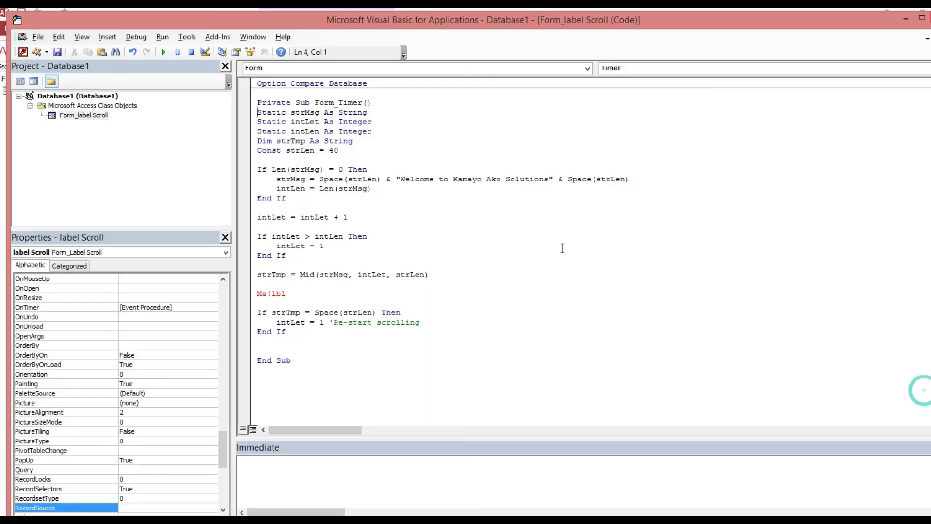
# Complete the line as Me!lblSchroll.Caption = strTmp after dismissing the compile error
pyautogui.click(275, 294)
pyautogui.click(476, 316)
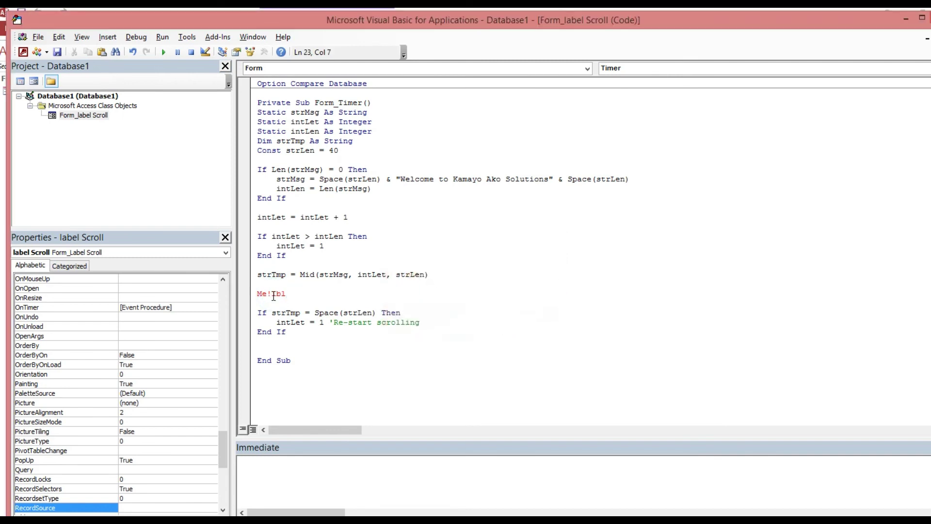
pyautogui.write('Schroll')
pyautogui.write('.ca')
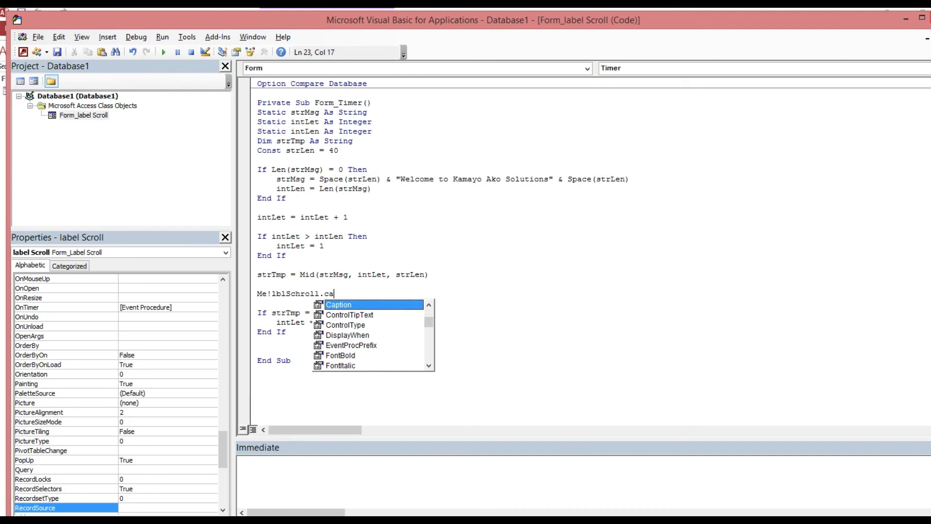
pyautogui.press('Tab')
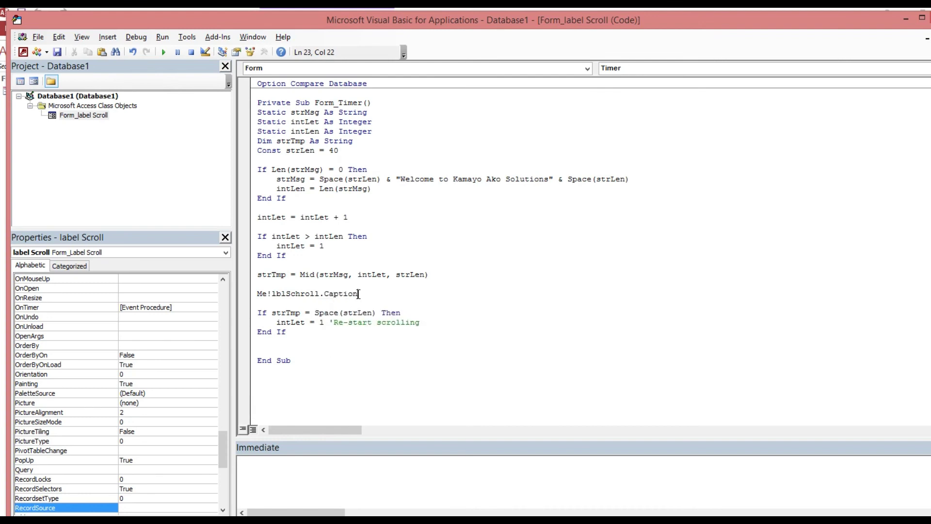
pyautogui.press('BackSpace')
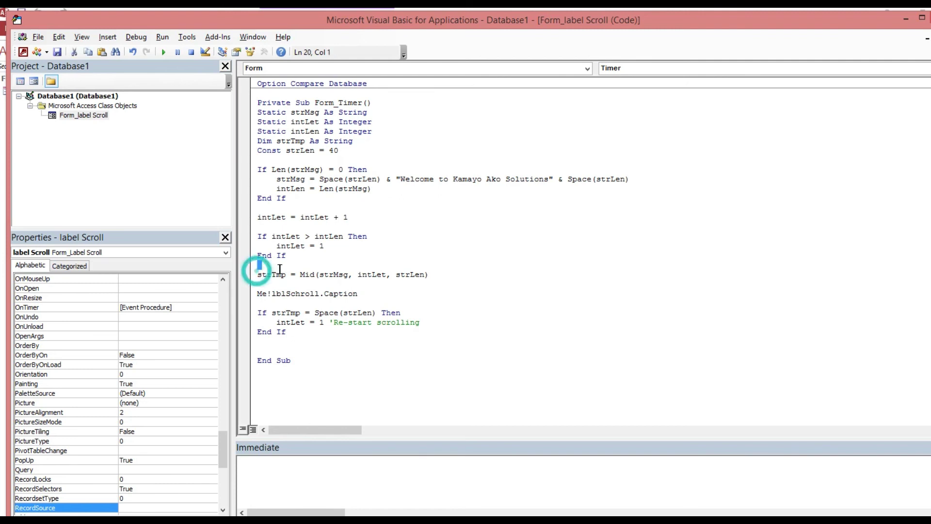
pyautogui.moveTo(256, 275); pyautogui.dragTo(285, 275)
pyautogui.click(374, 291)
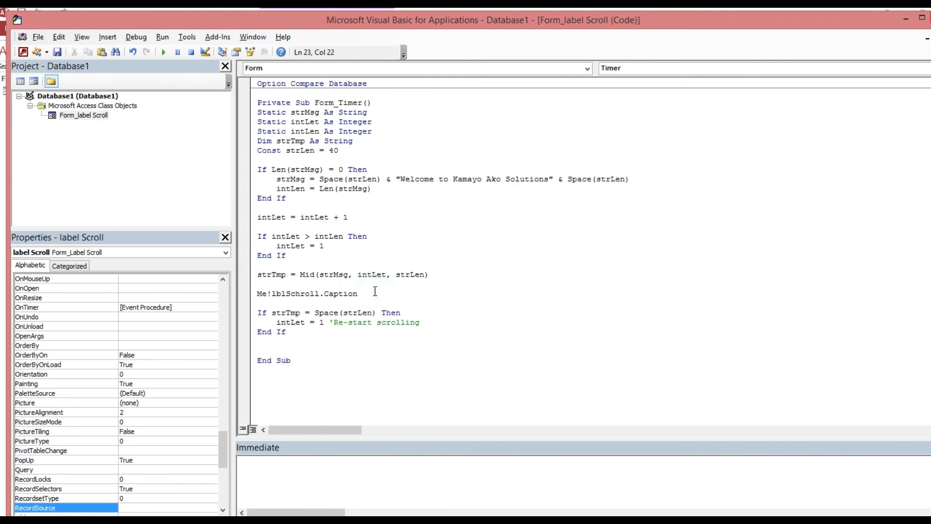
pyautogui.write('=strTmp')
pyautogui.click(416, 246)
# Compile the database code via Debug > Compile and minimize the VBA editor
pyautogui.click(136, 38)
pyautogui.click(155, 49)
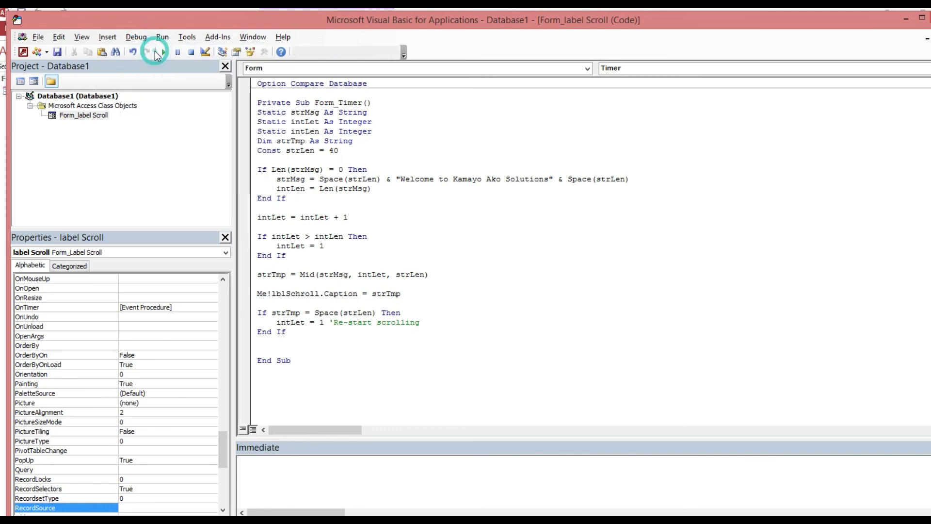
pyautogui.click(905, 19)
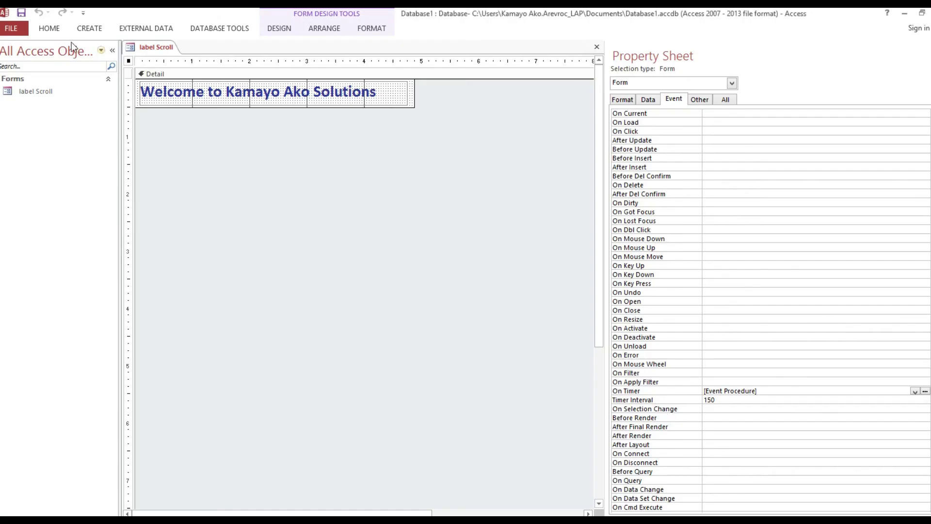
# Run the label Scroll form in Form View to watch the welcome text scroll
pyautogui.click(44, 28)
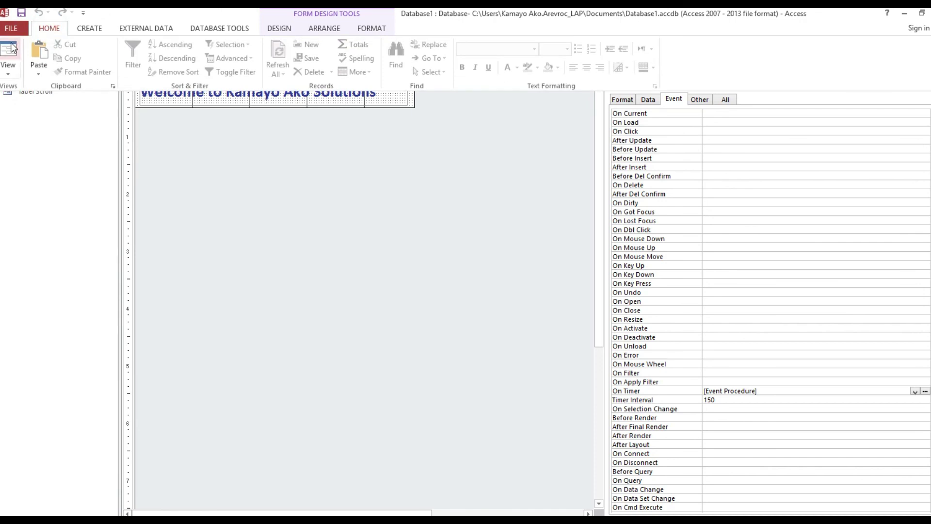
pyautogui.click(11, 43)
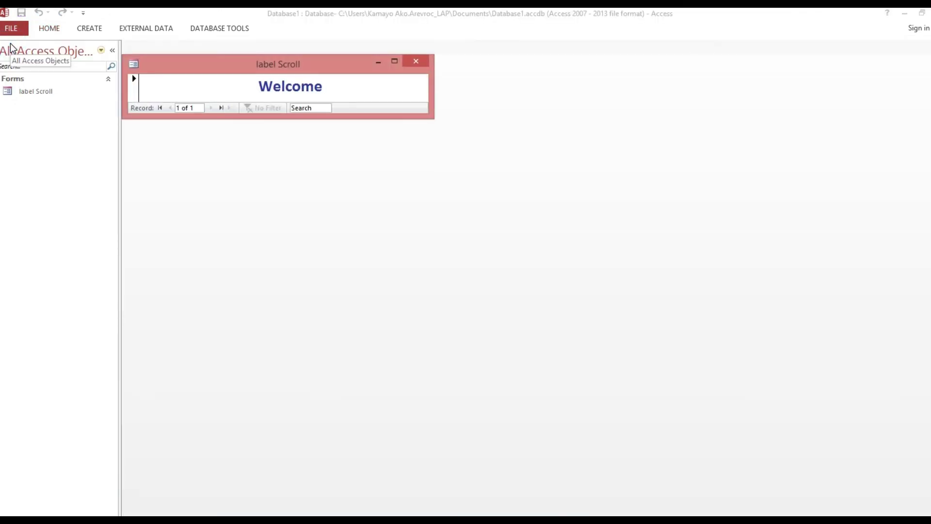